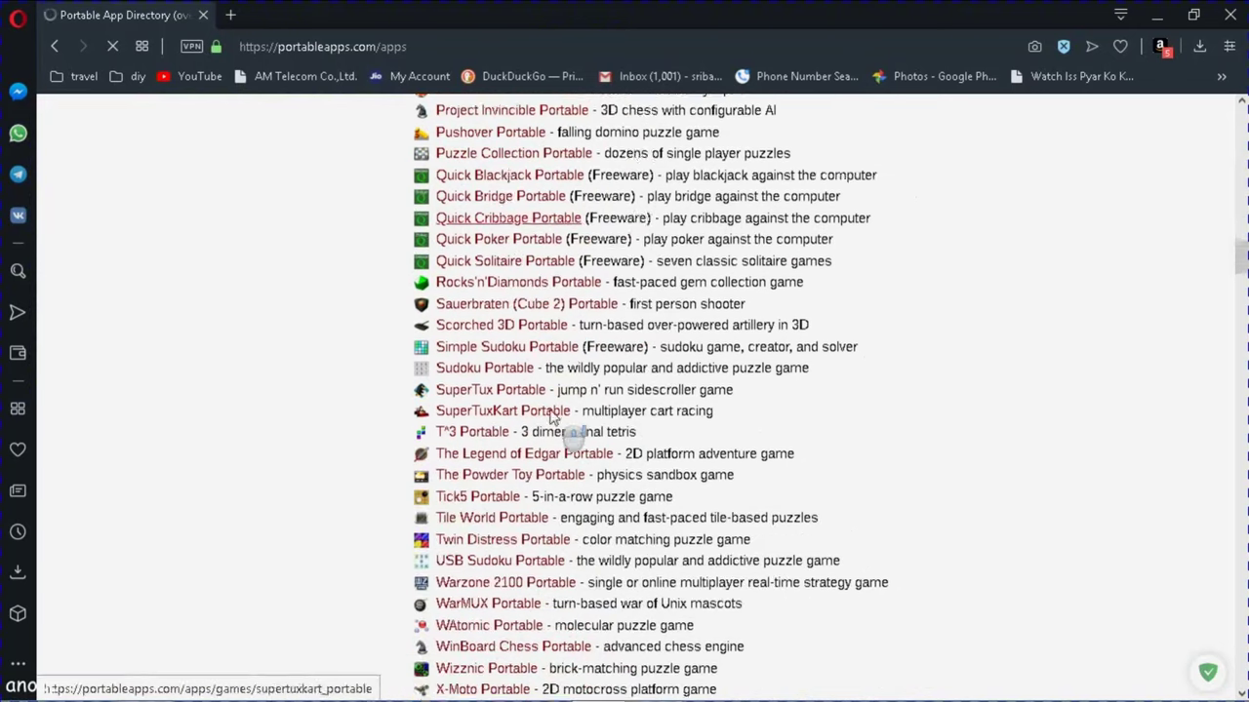
Step: Open the Google Chrome Portable page from the Internet section of the portable app directory
scroll(552, 418, "down", 8)
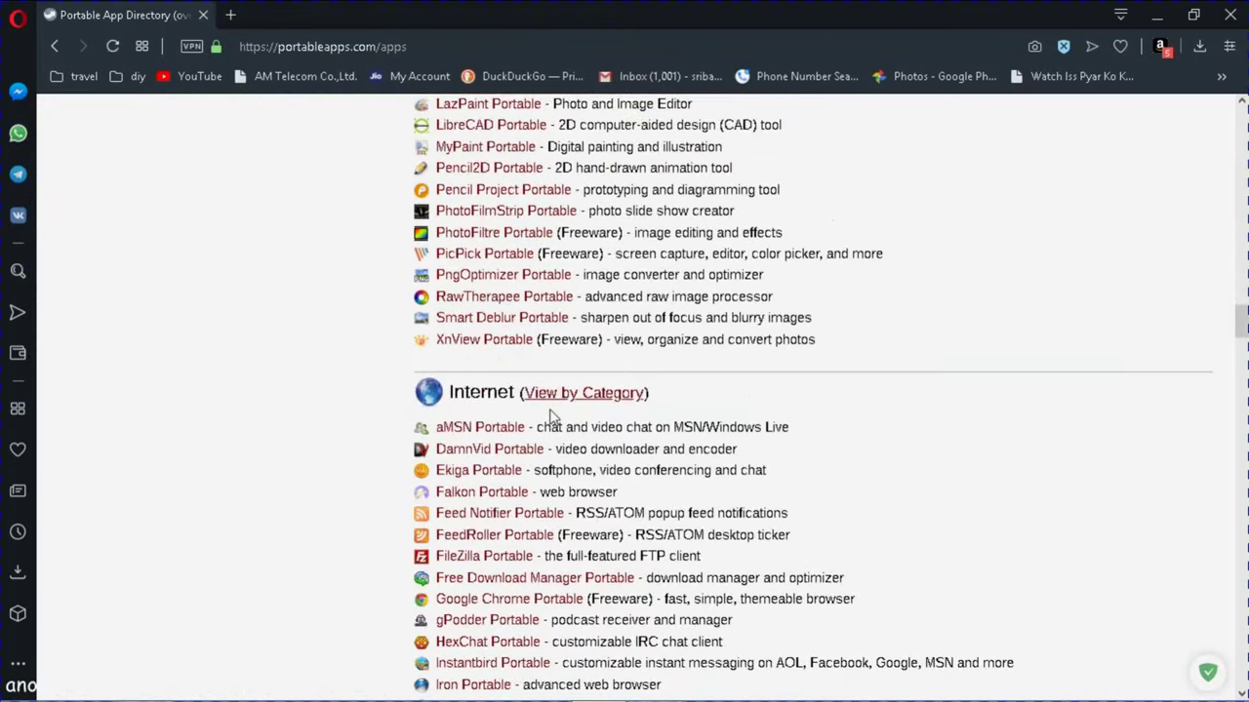
scroll(552, 417, "down", 2)
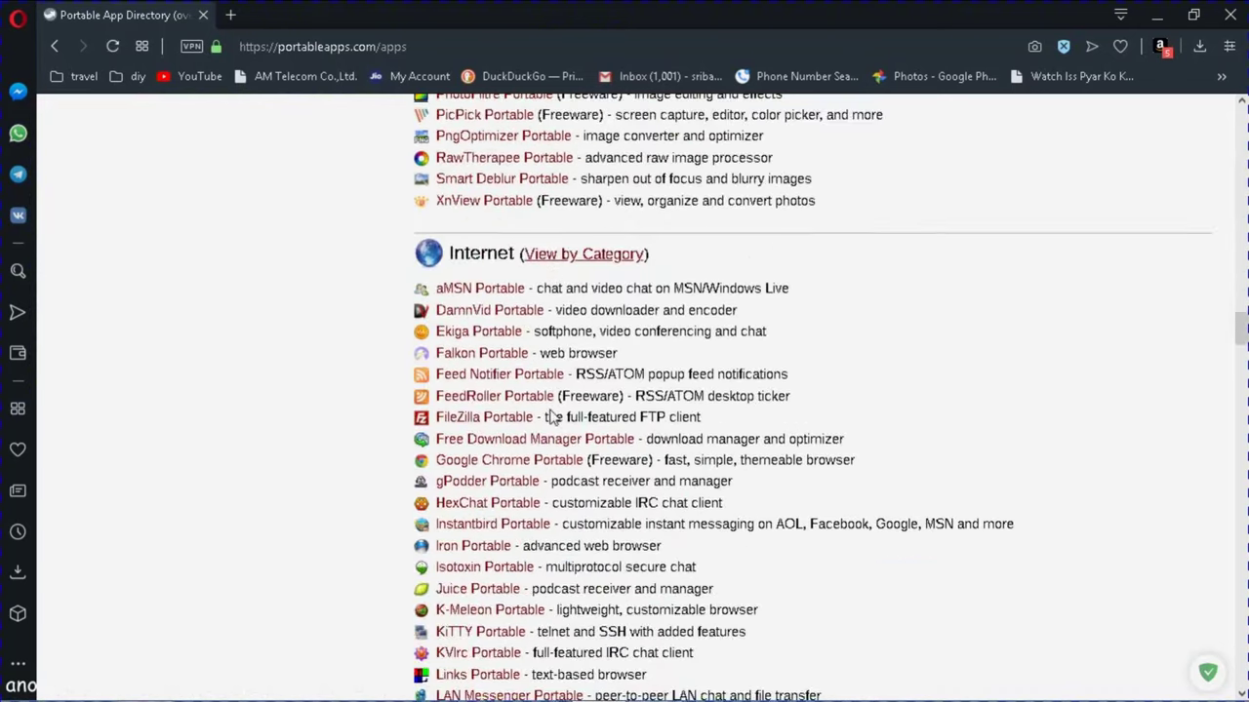
left_click(507, 462)
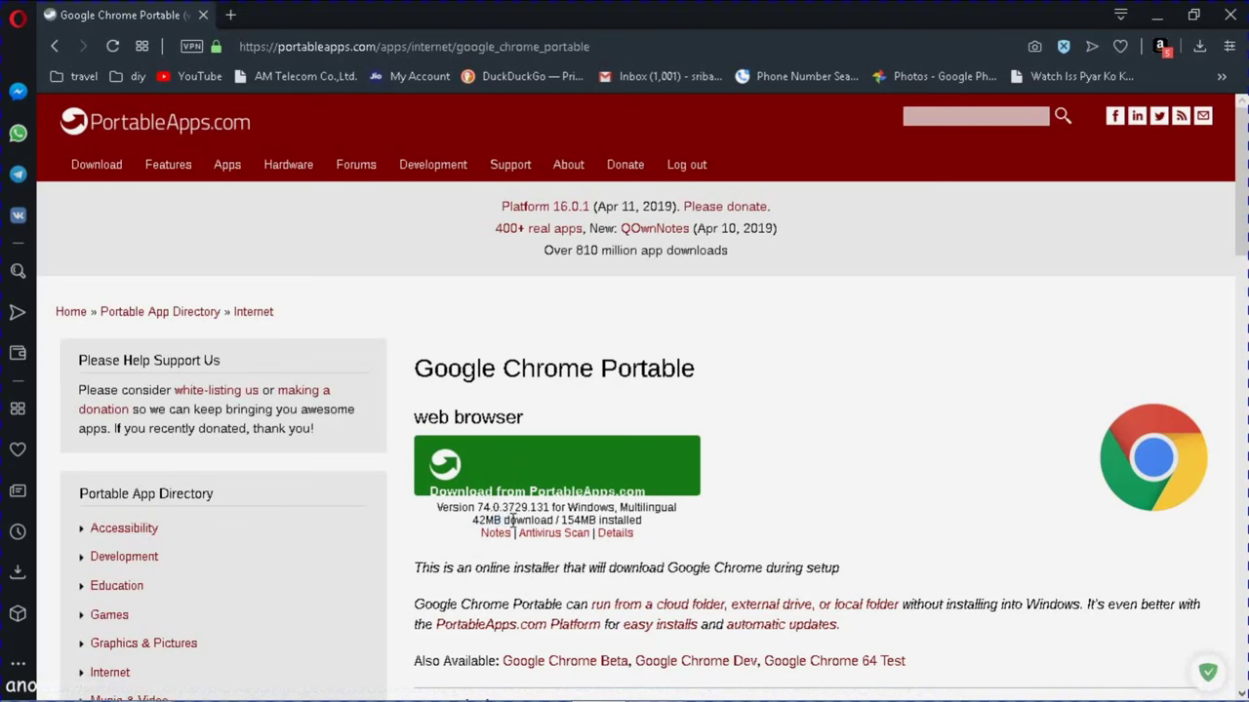
Step: Examine the Google Chrome Portable page's download and installed size, description, app notes and download details
left_click_drag(474, 517, 657, 531)
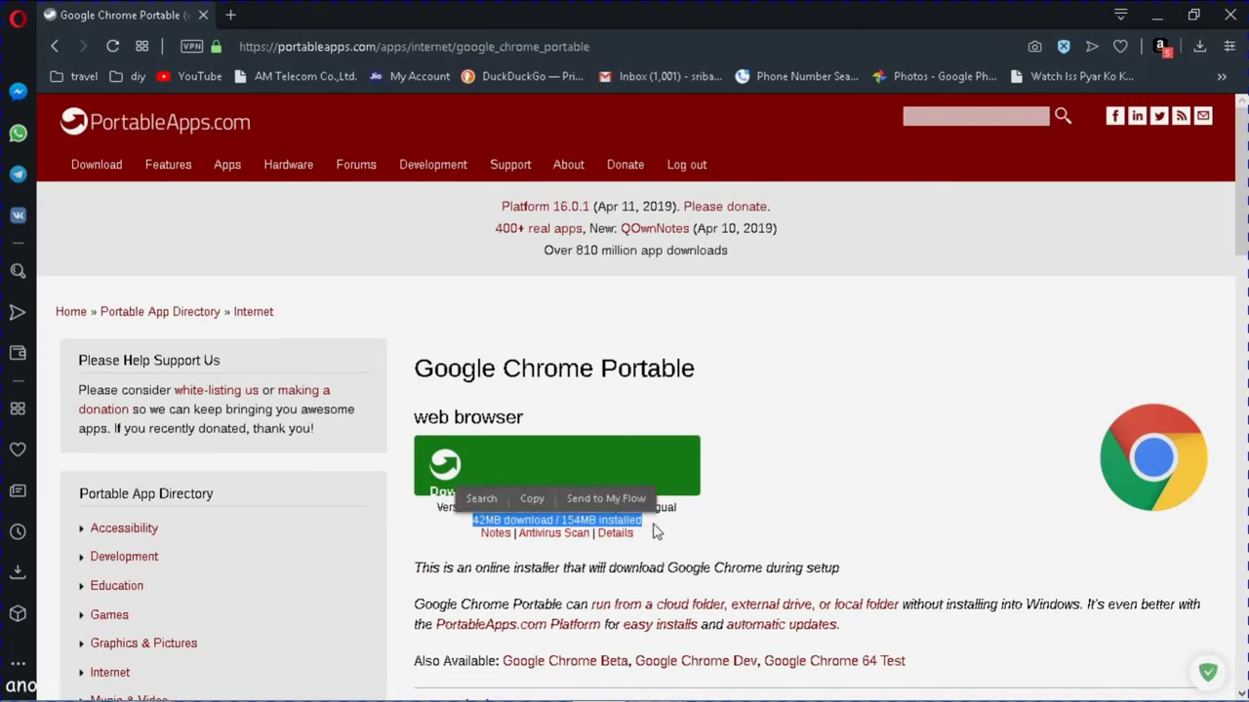
left_click(657, 532)
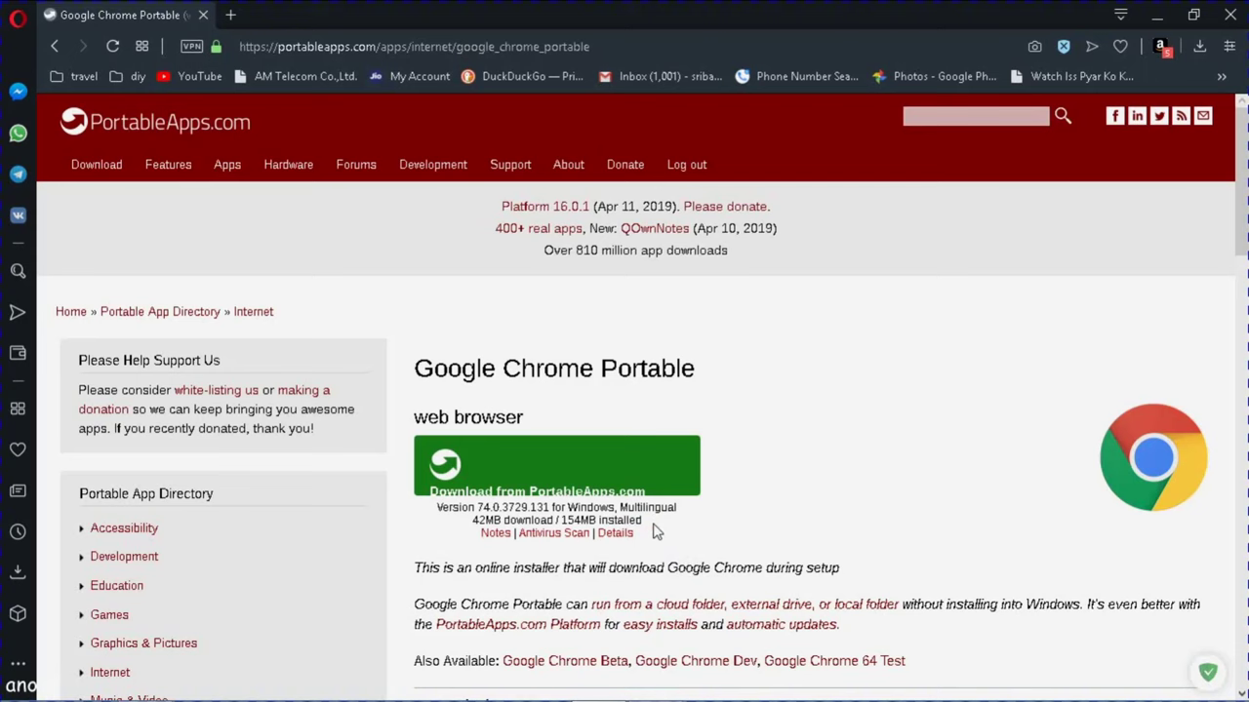
scroll(657, 532, "down", 2)
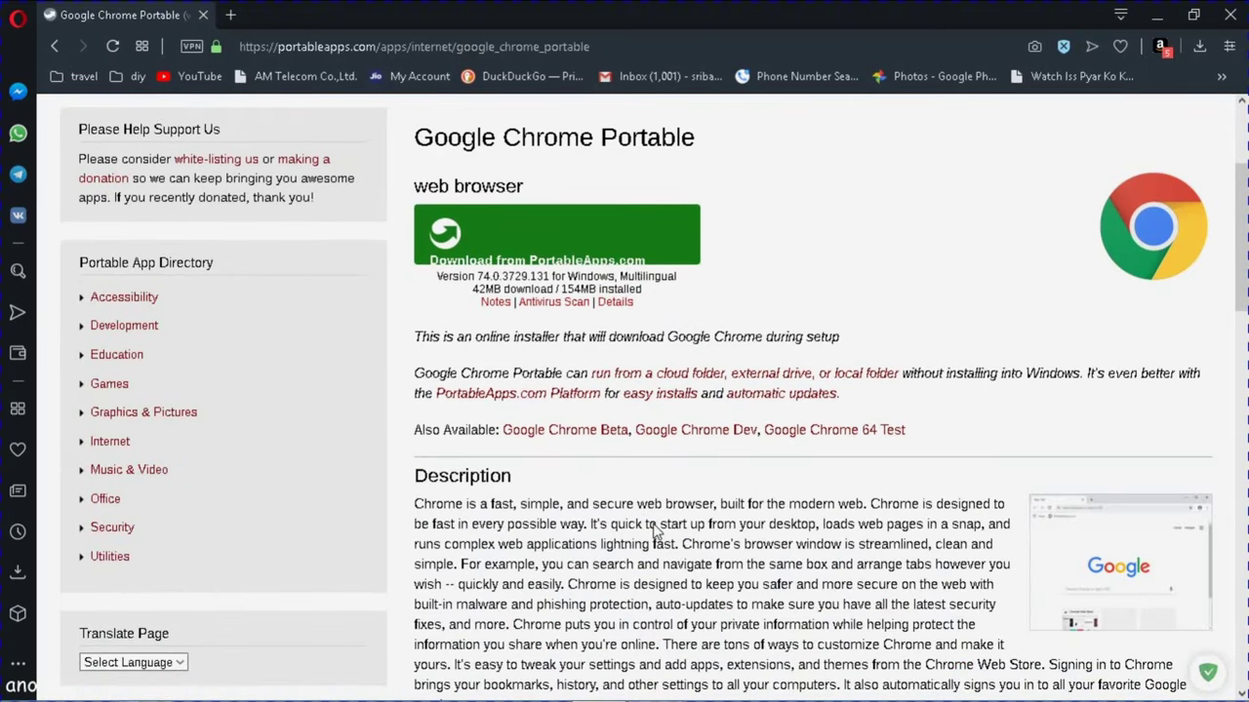
scroll(657, 532, "down", 1)
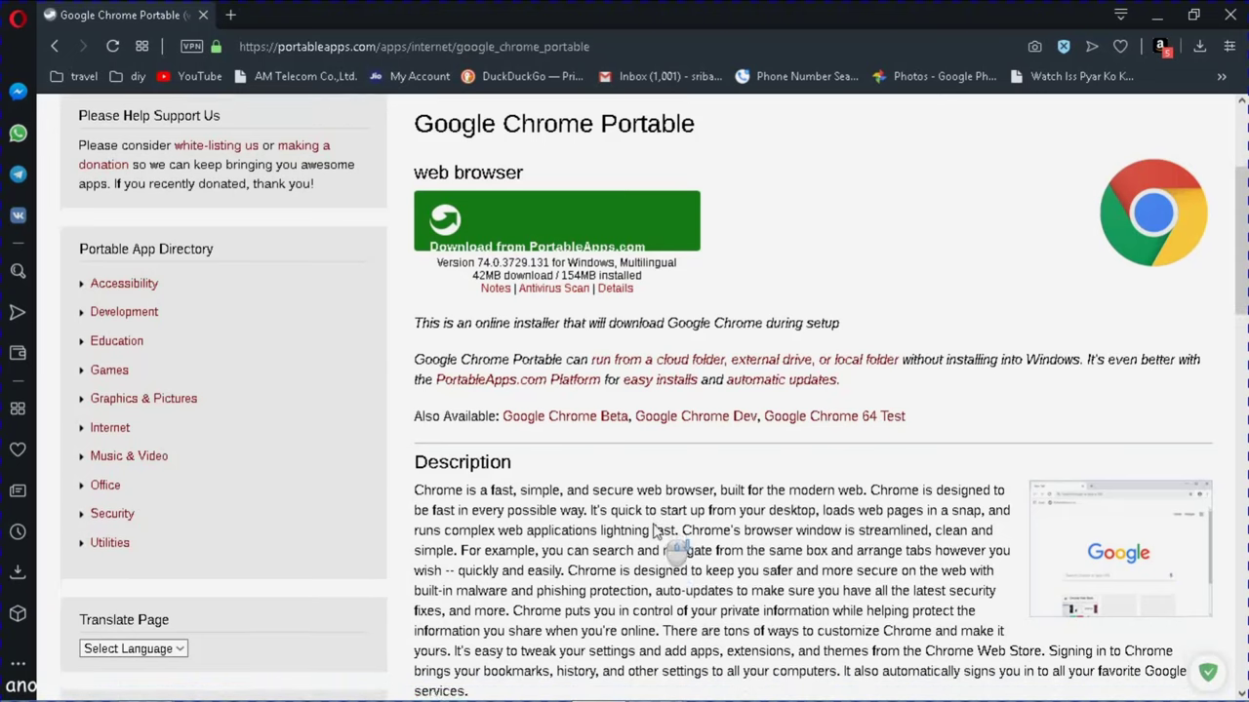
scroll(656, 531, "down", 1)
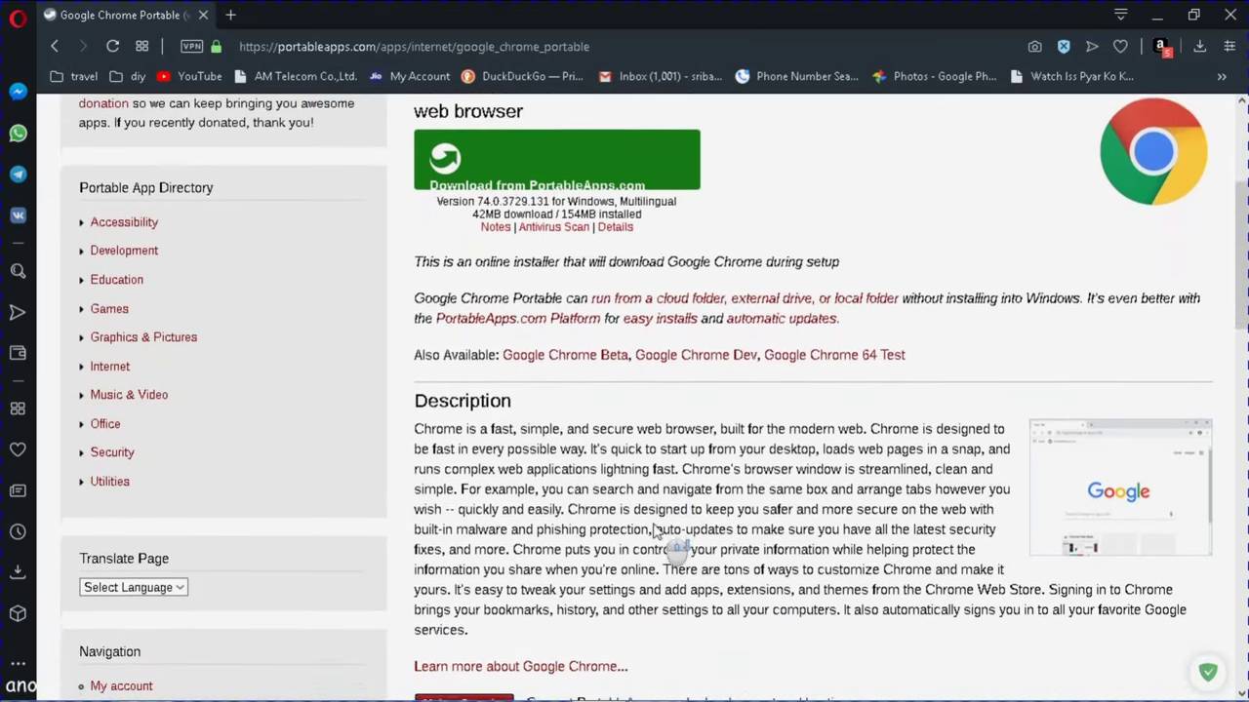
scroll(656, 531, "down", 1)
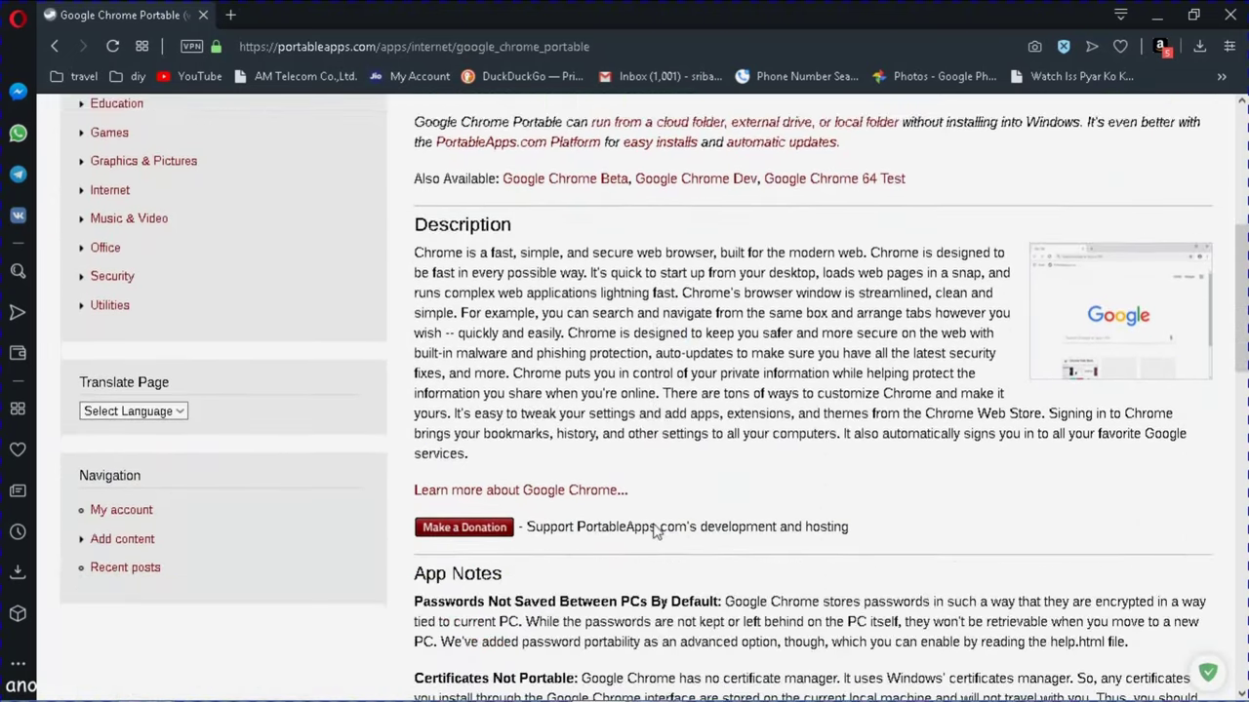
scroll(657, 532, "down", 2)
scroll(656, 532, "down", 2)
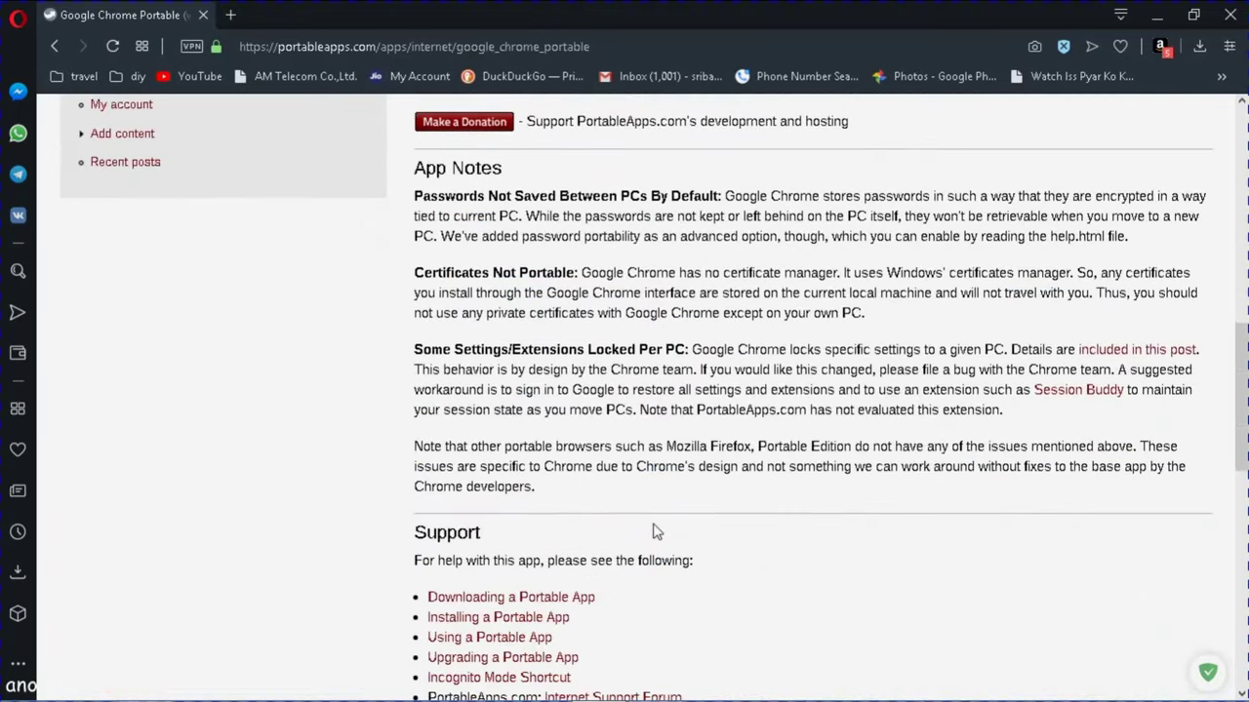
scroll(656, 532, "down", 2)
scroll(656, 532, "down", 1)
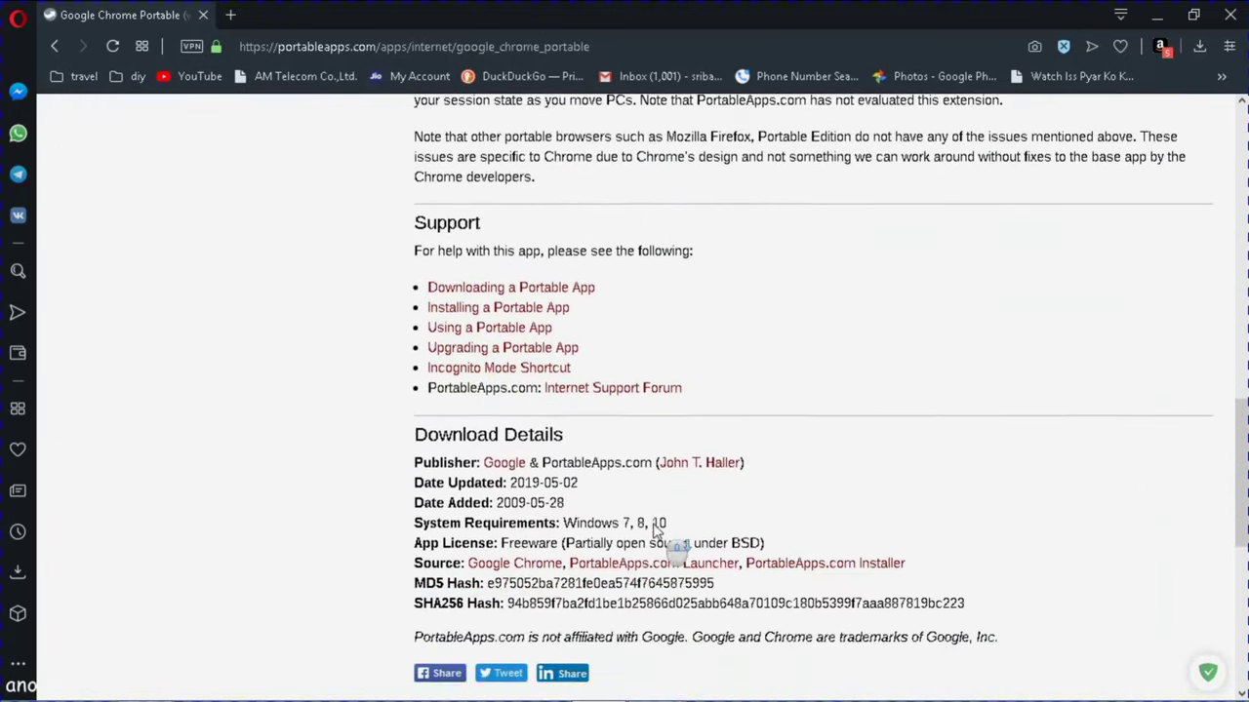
scroll(656, 532, "down", 2)
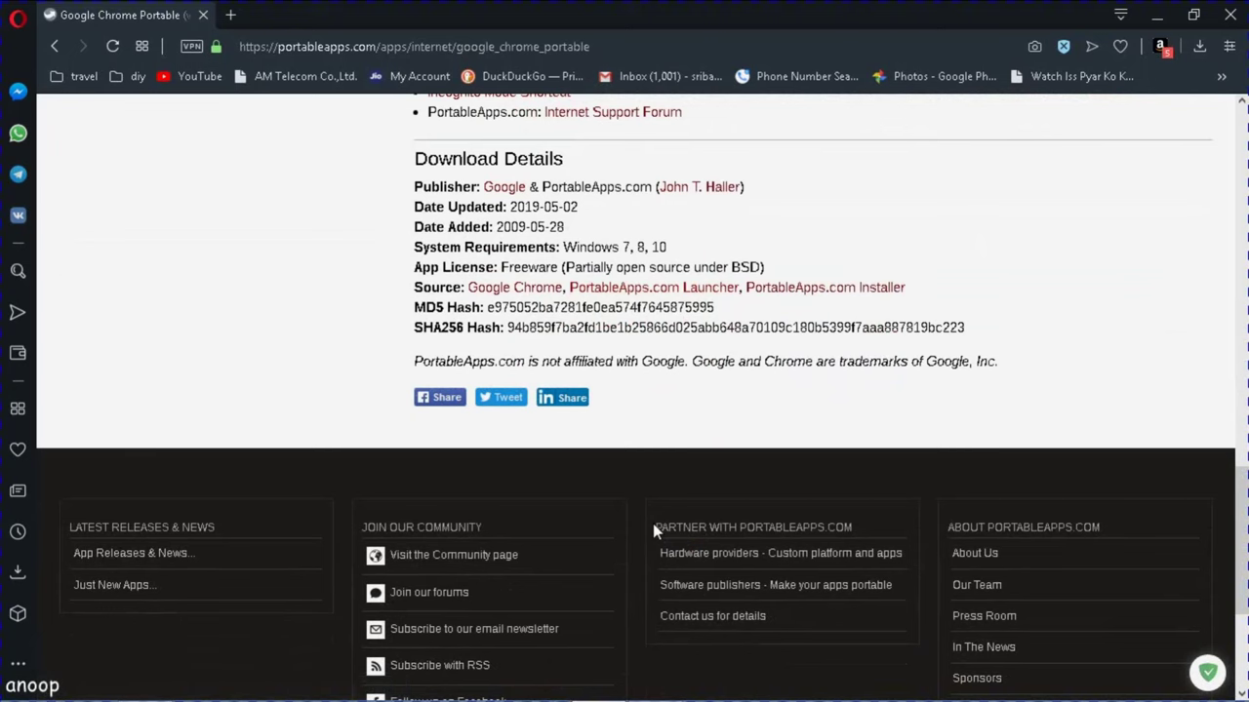
Step: Download the Google Chrome Portable installer from PortableApps.com
scroll(653, 523, "up", 10)
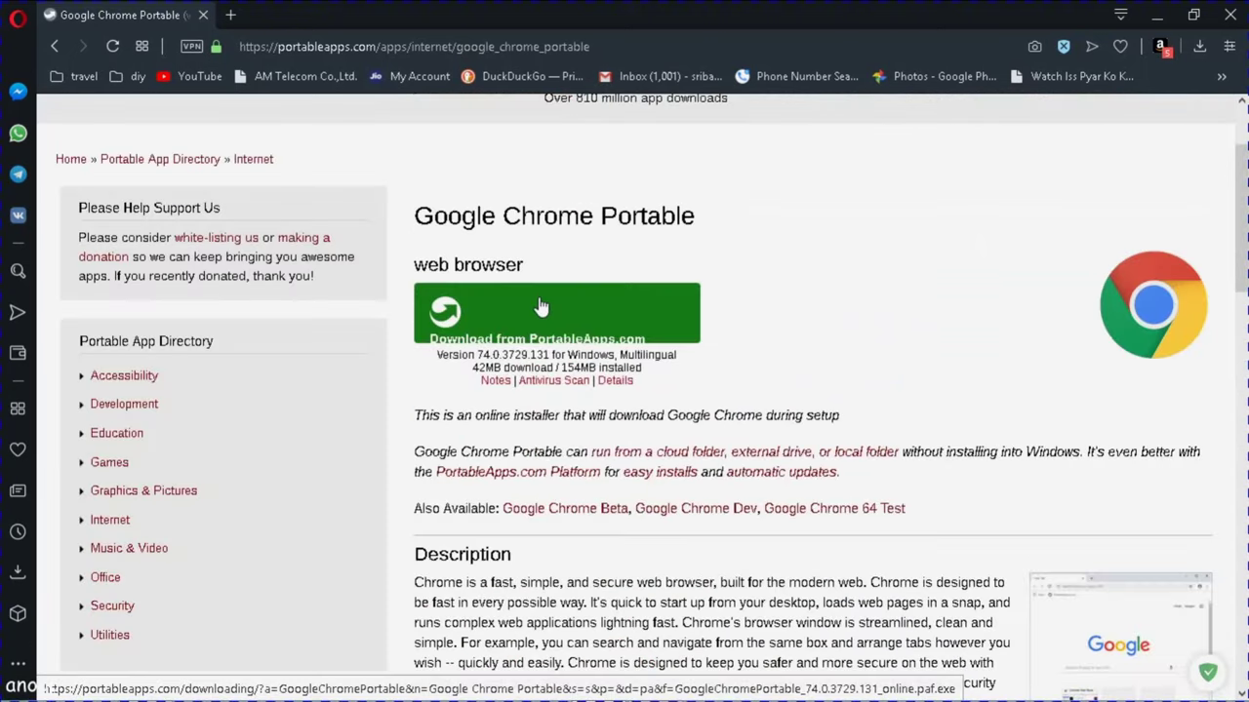
left_click(542, 307)
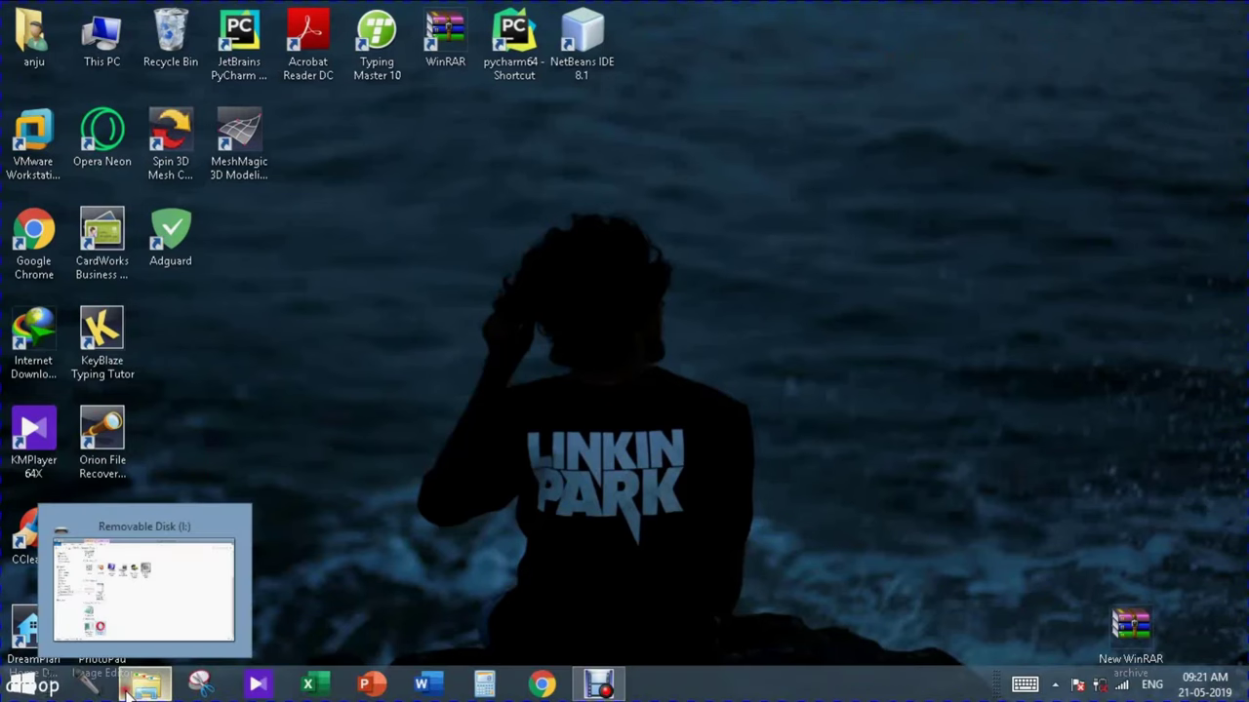
Step: Switch to File Explorer and open the Programs folder inside Downloads
left_click(128, 693)
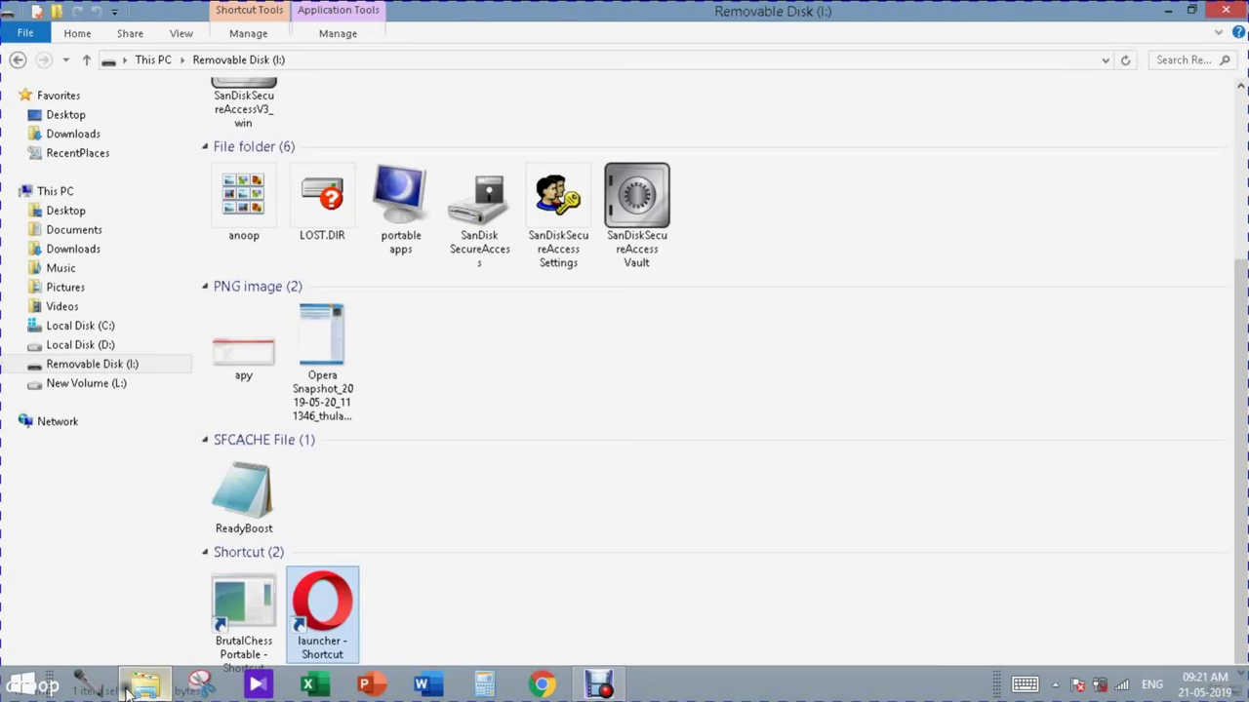
left_click(70, 250)
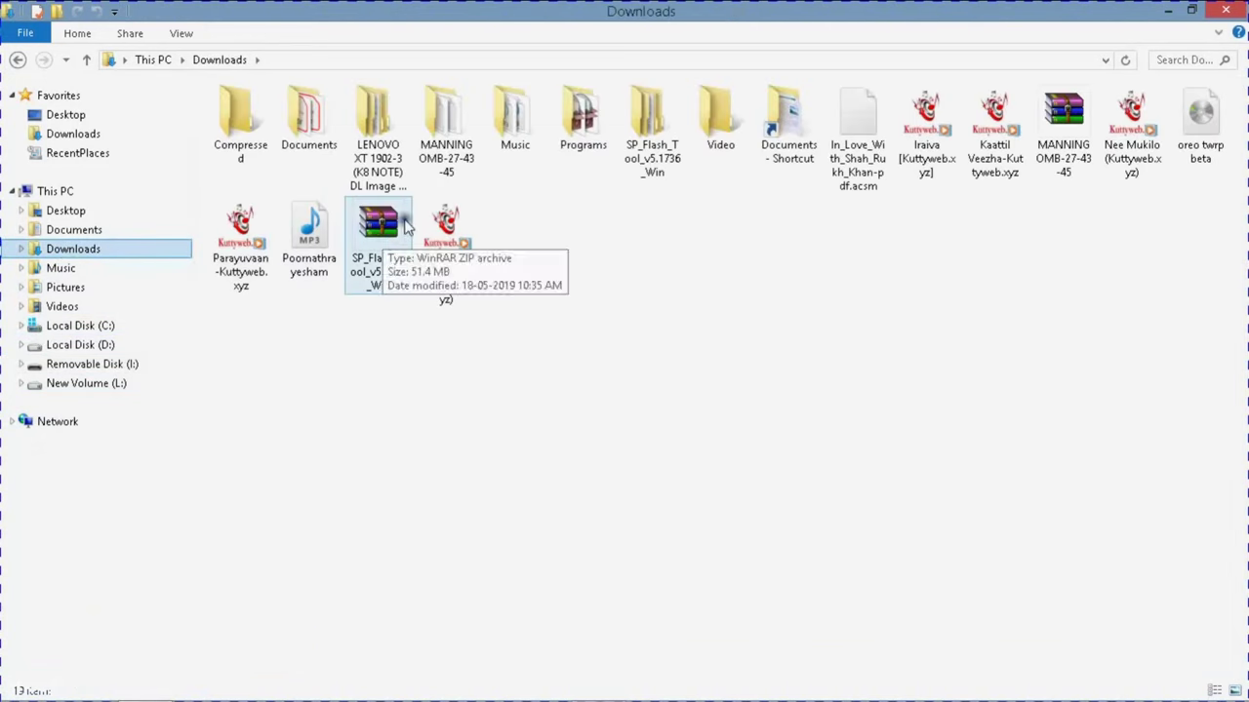
left_click(575, 146)
double_click(576, 146)
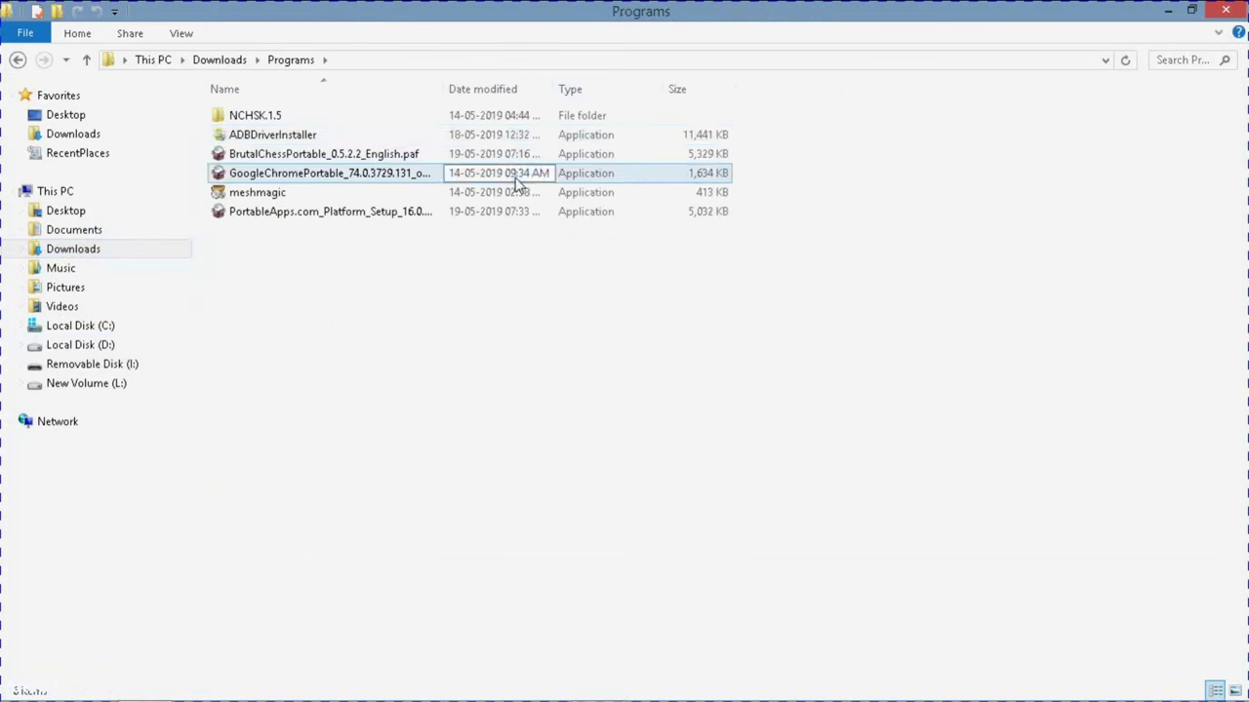
Step: Run the GoogleChromePortable_74.0.3729.131 installer in English and accept its license agreement
double_click(369, 181)
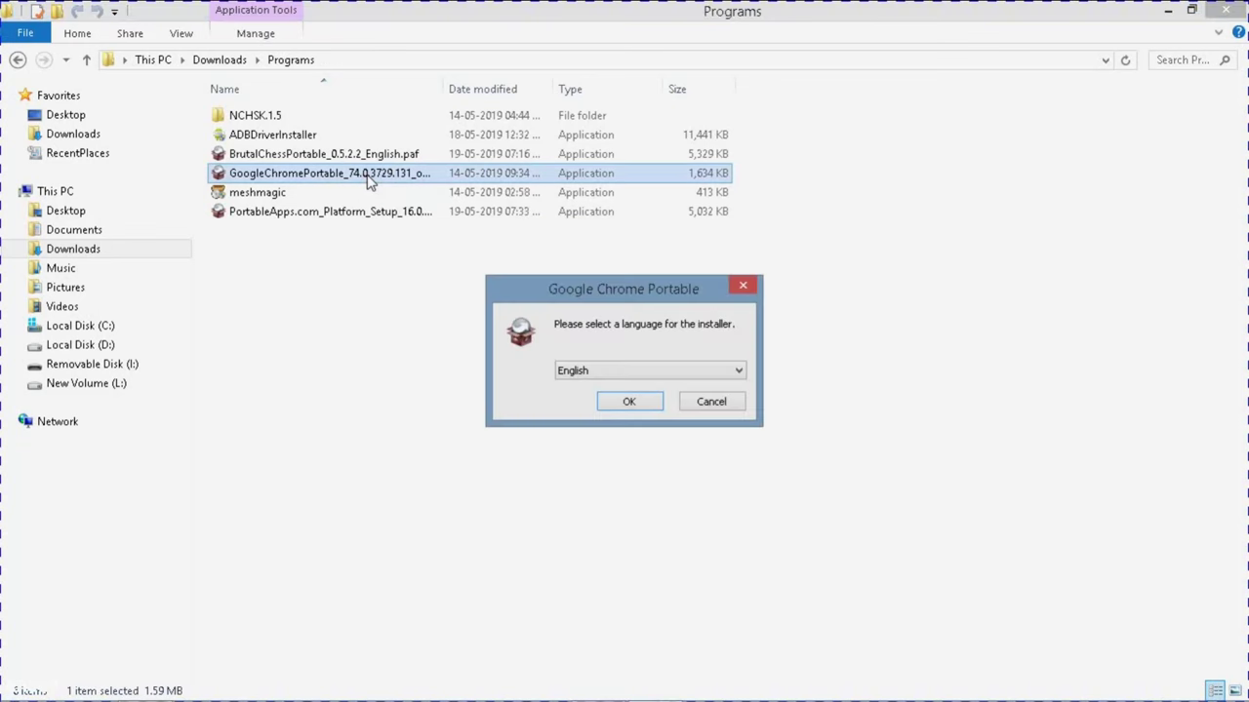
left_click(639, 410)
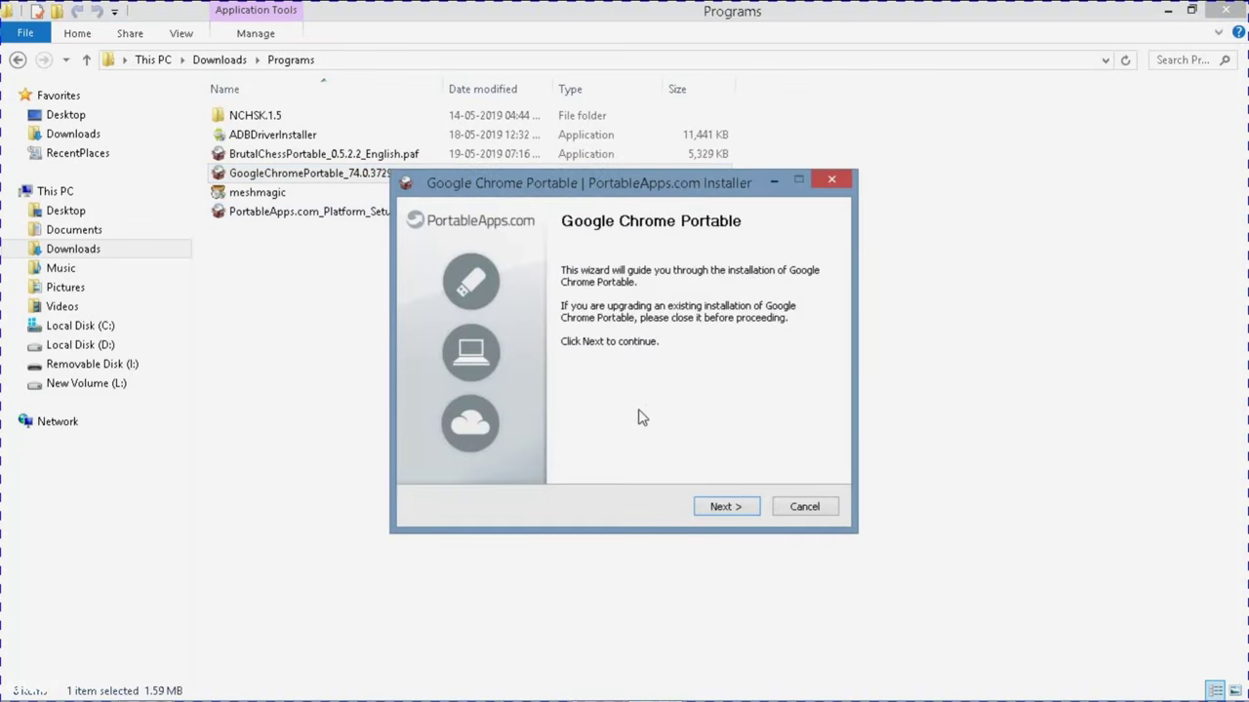
left_click(715, 507)
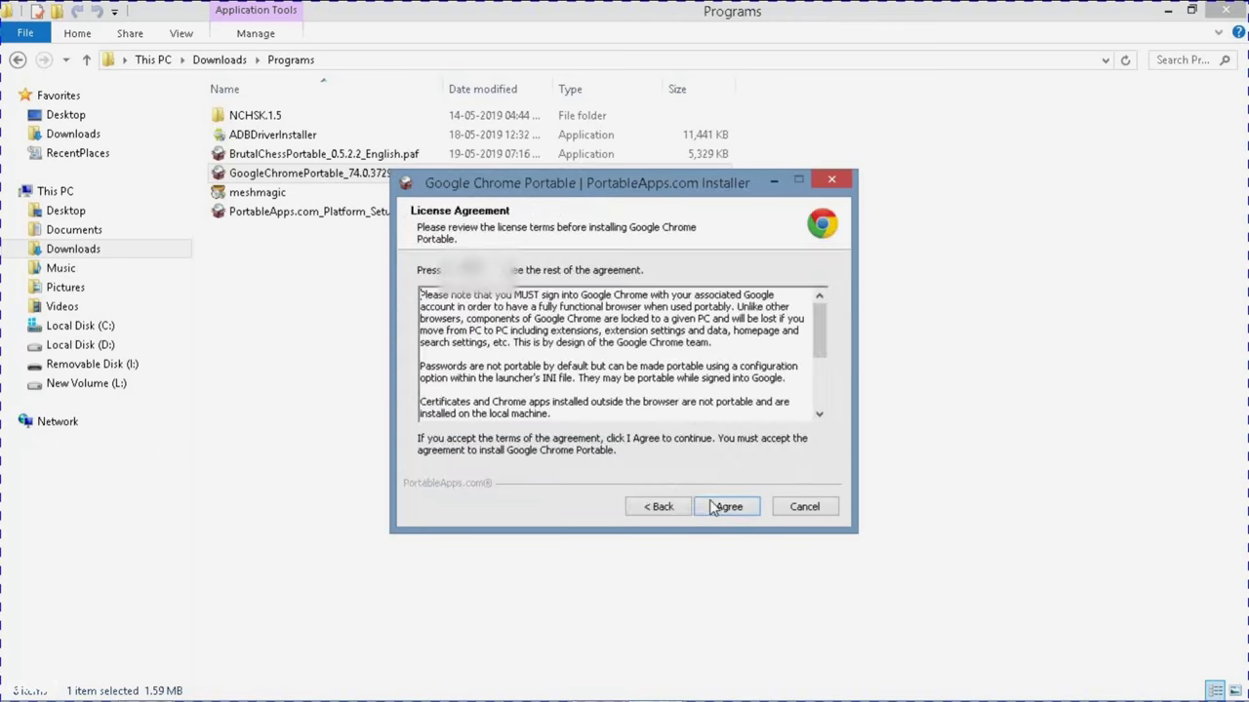
left_click(727, 507)
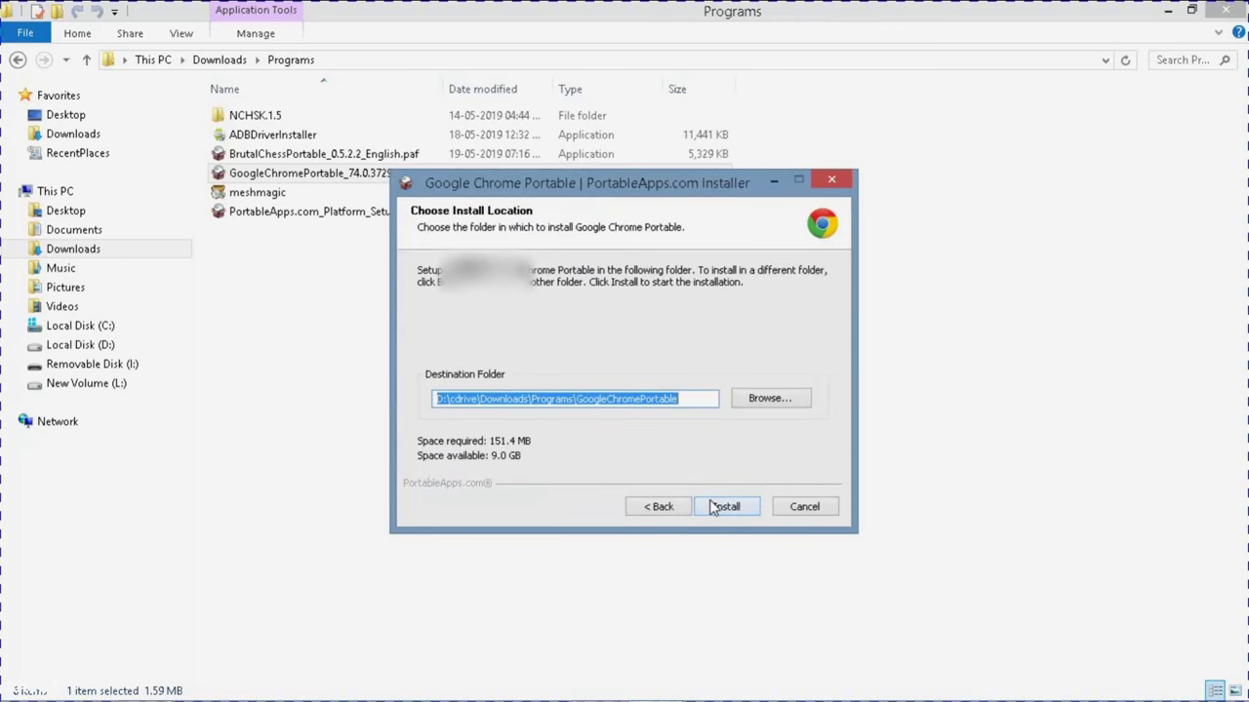
Step: Set the destination to the portable apps folder on Removable Disk (I:) and start installing Google Chrome Portable
left_click(770, 402)
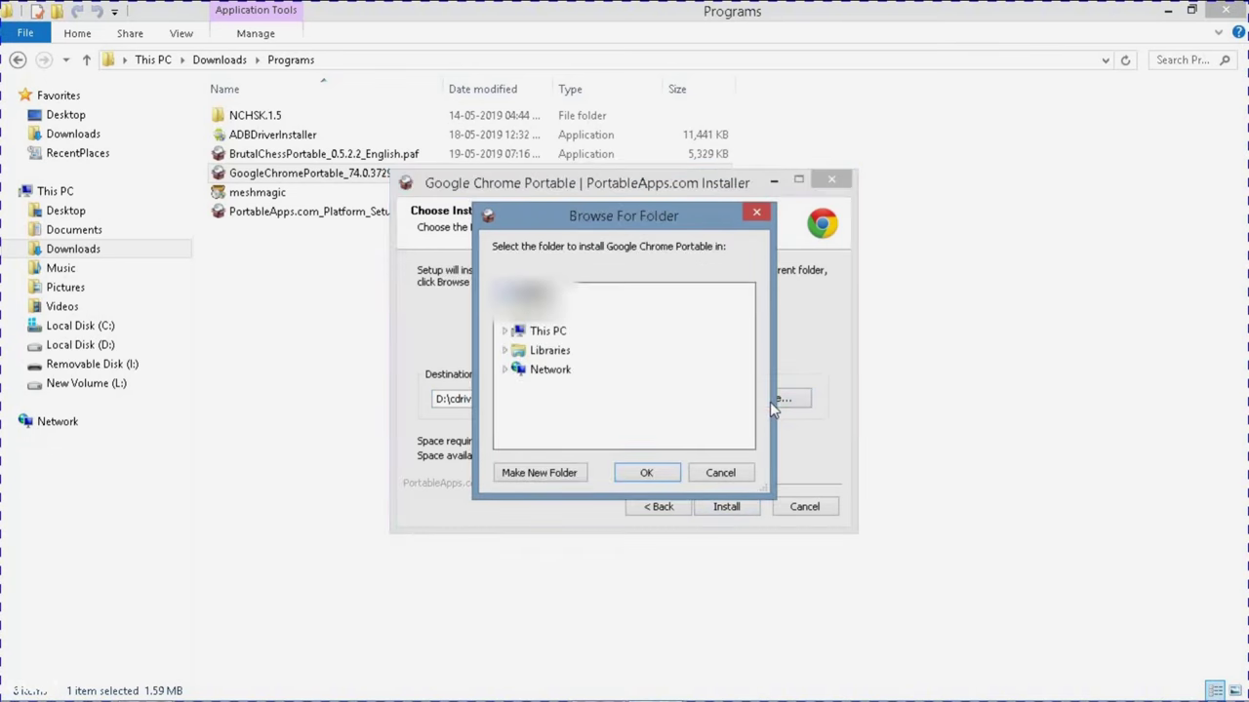
left_click(507, 334)
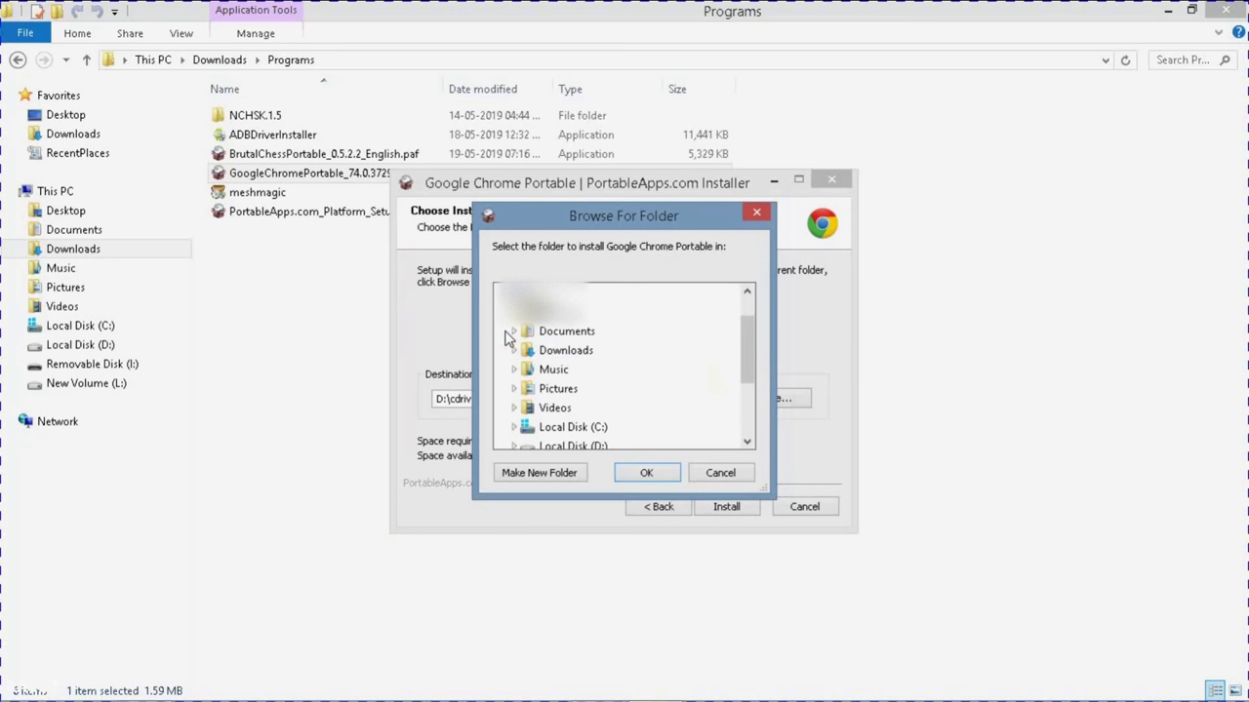
scroll(509, 334, "down", 2)
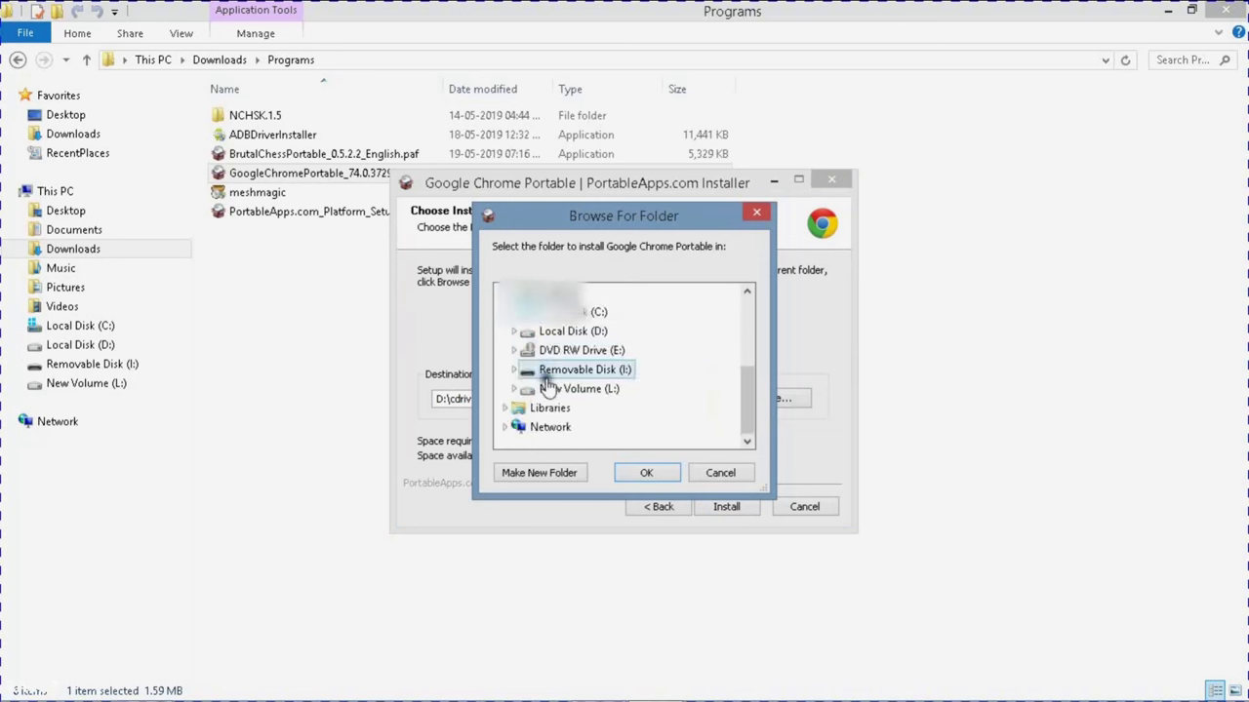
left_click(514, 369)
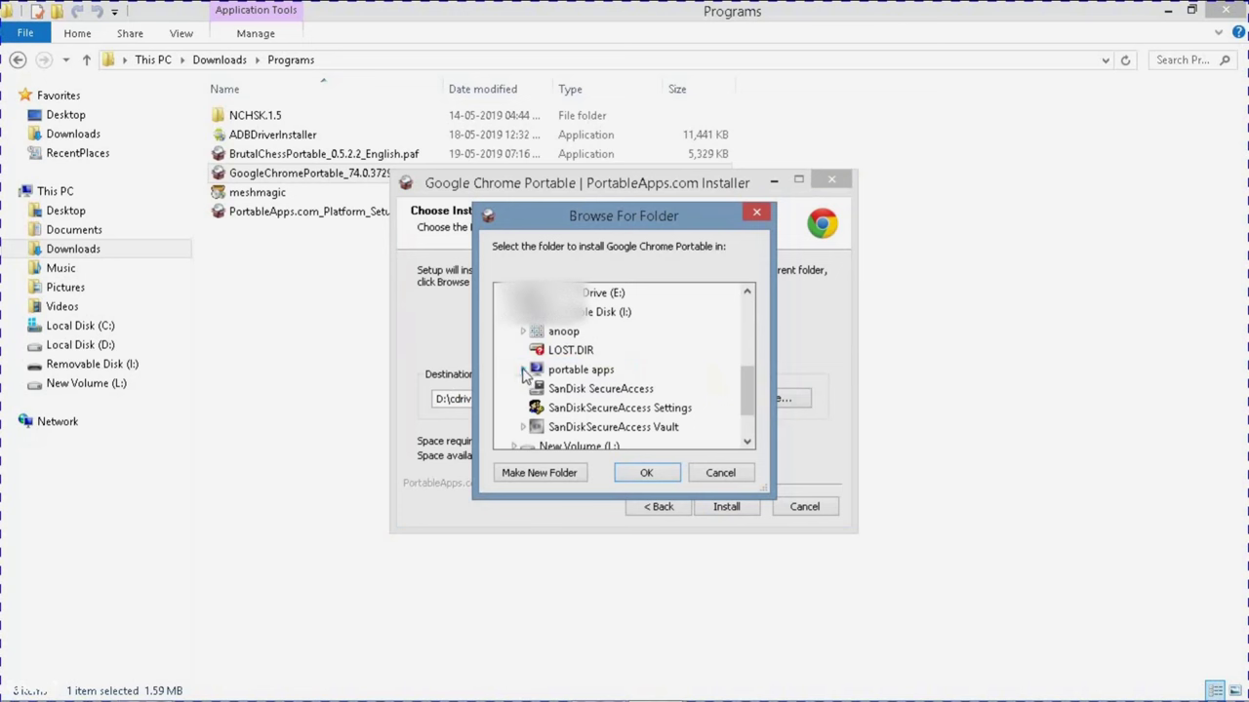
left_click(524, 370)
left_click(541, 375)
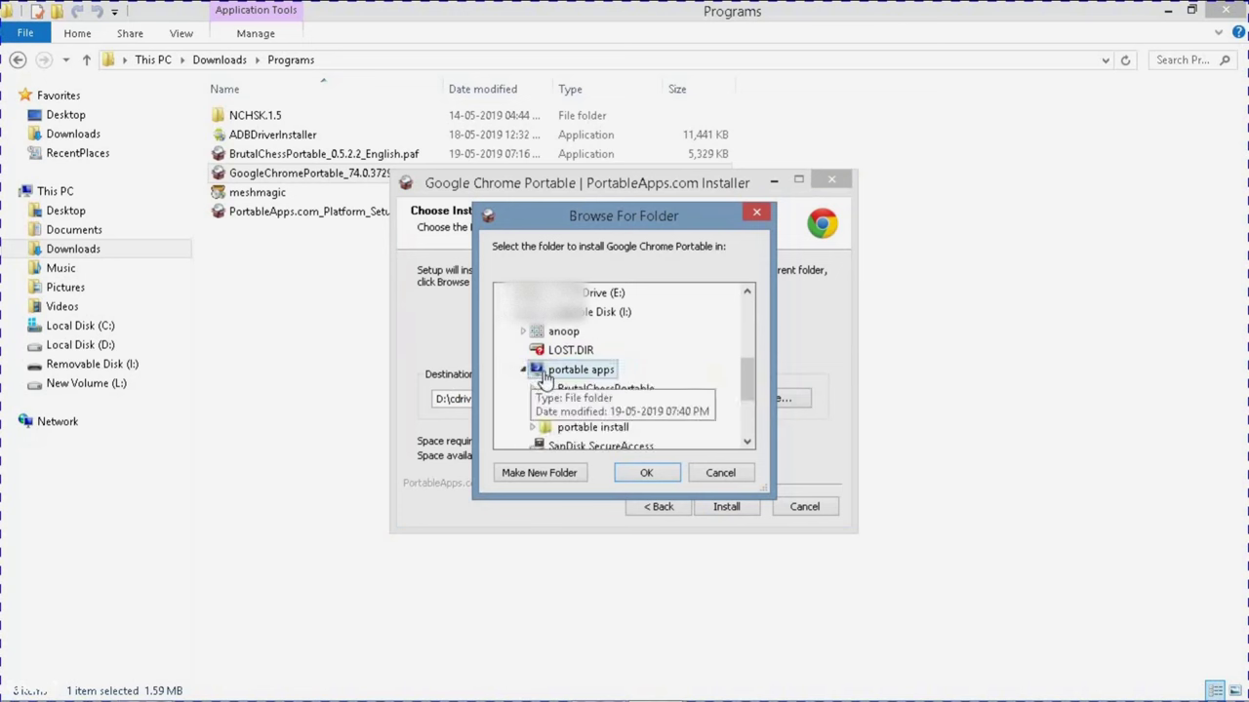
left_click(647, 474)
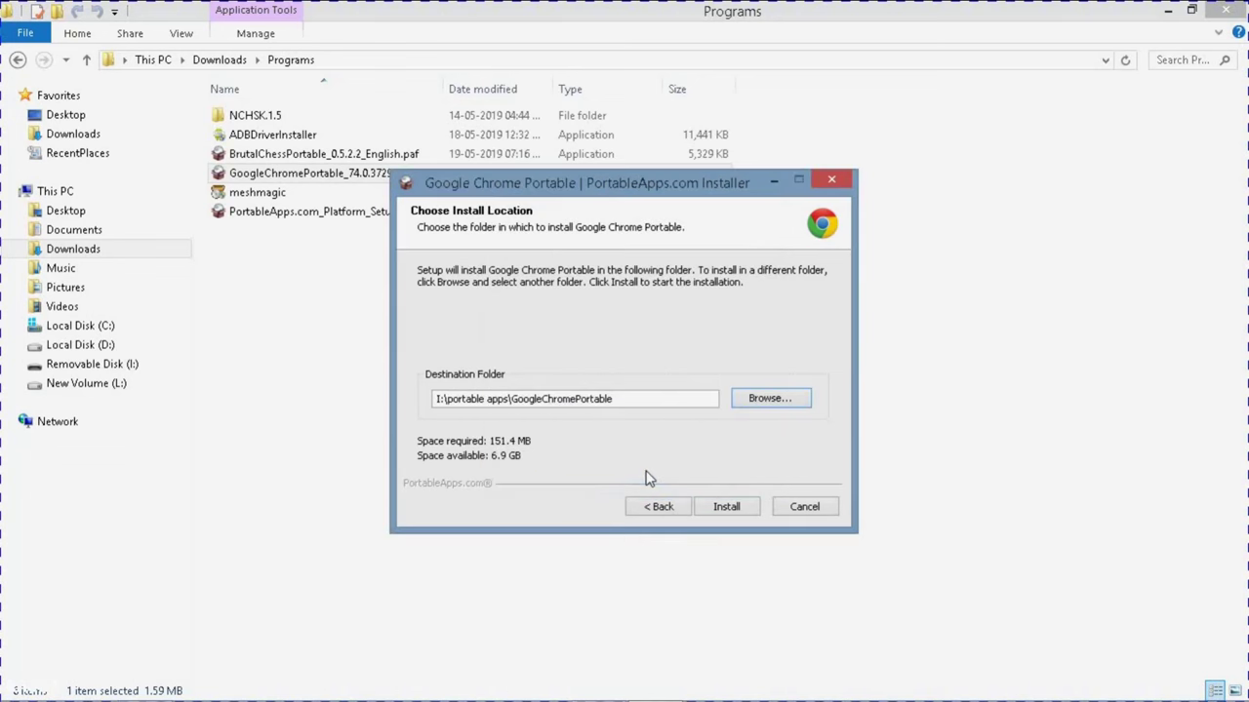
left_click(736, 509)
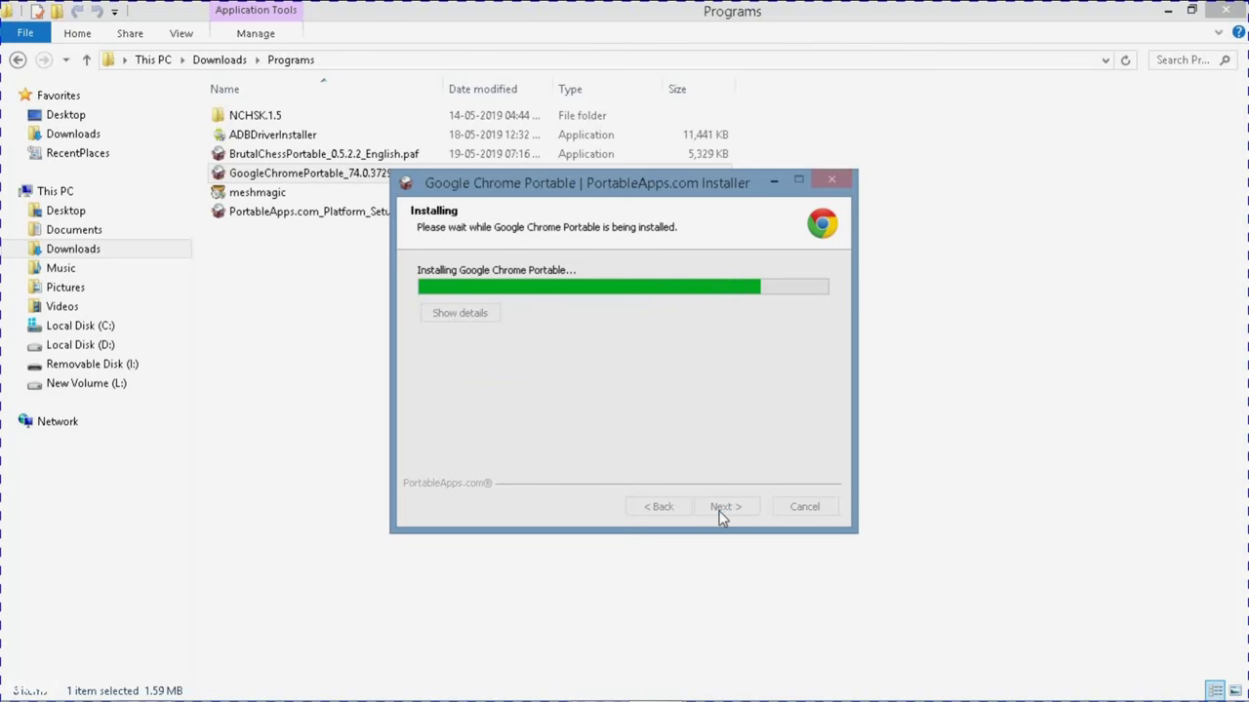
Step: Close the Programs folder window and finish the Google Chrome Portable setup wizard without running the app
left_click(1225, 13)
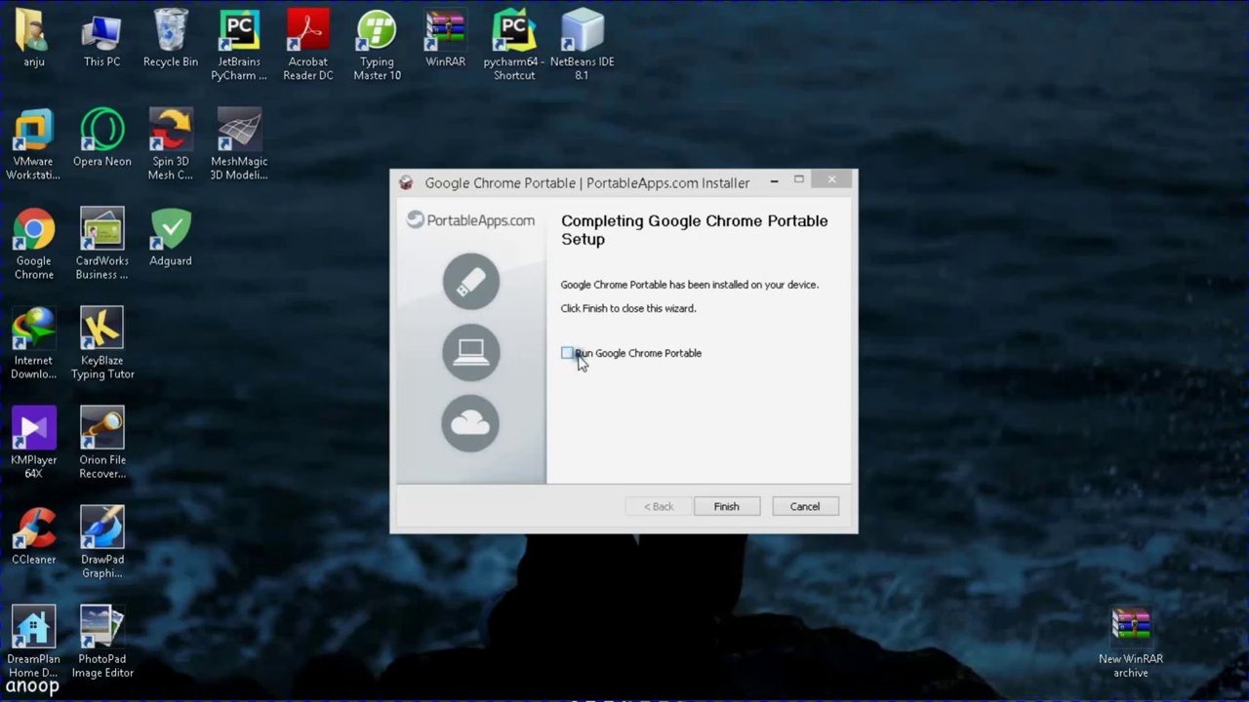
left_click(719, 507)
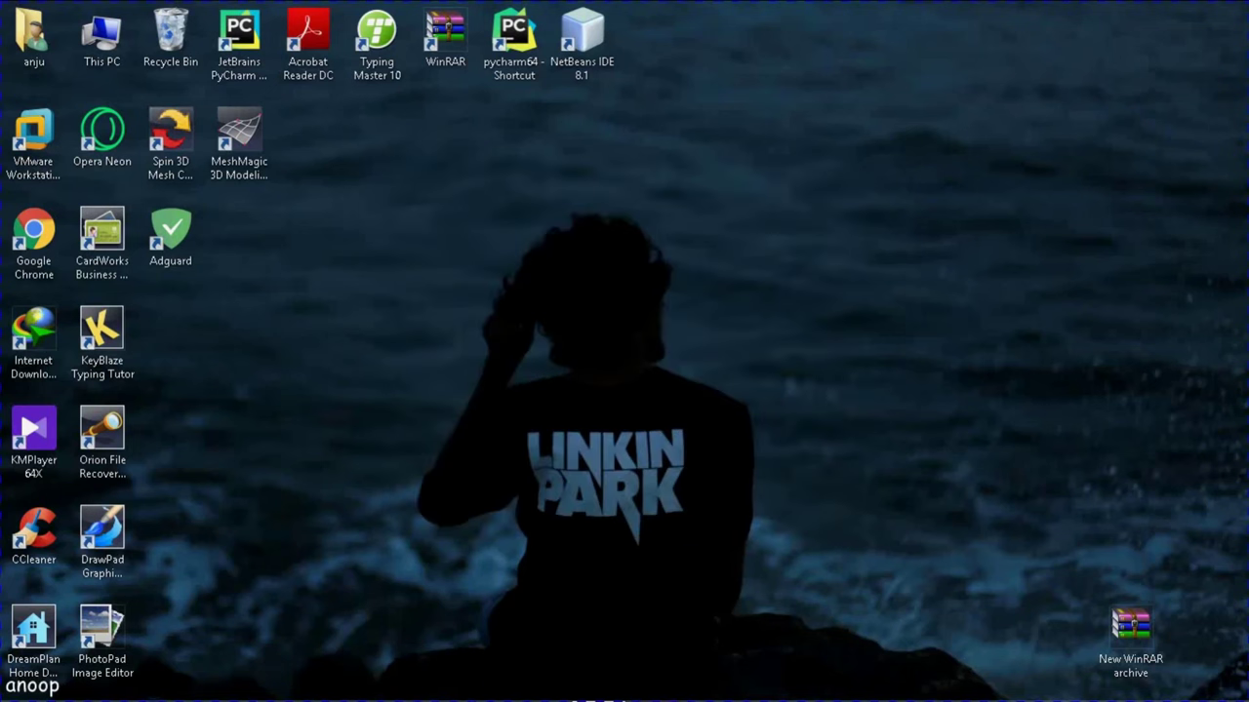
Step: Open the portable apps folder on Removable Disk (I:) in File Explorer
mouse_move(148, 692)
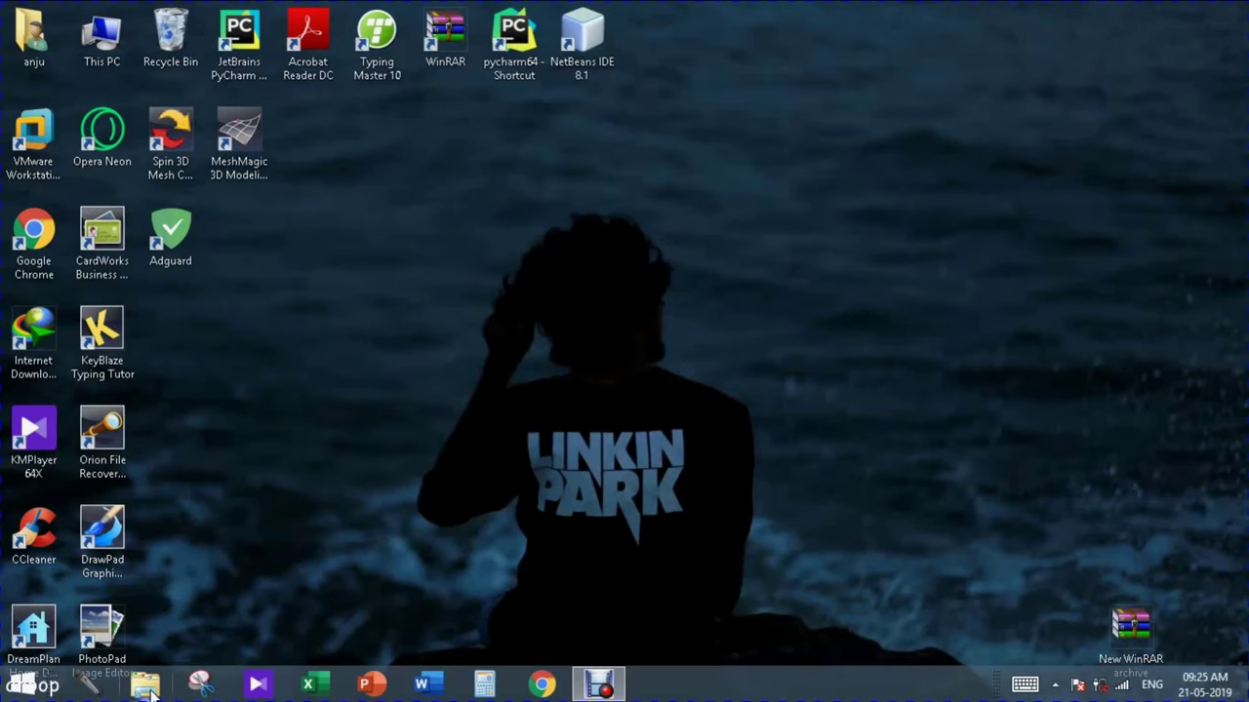
left_click(149, 690)
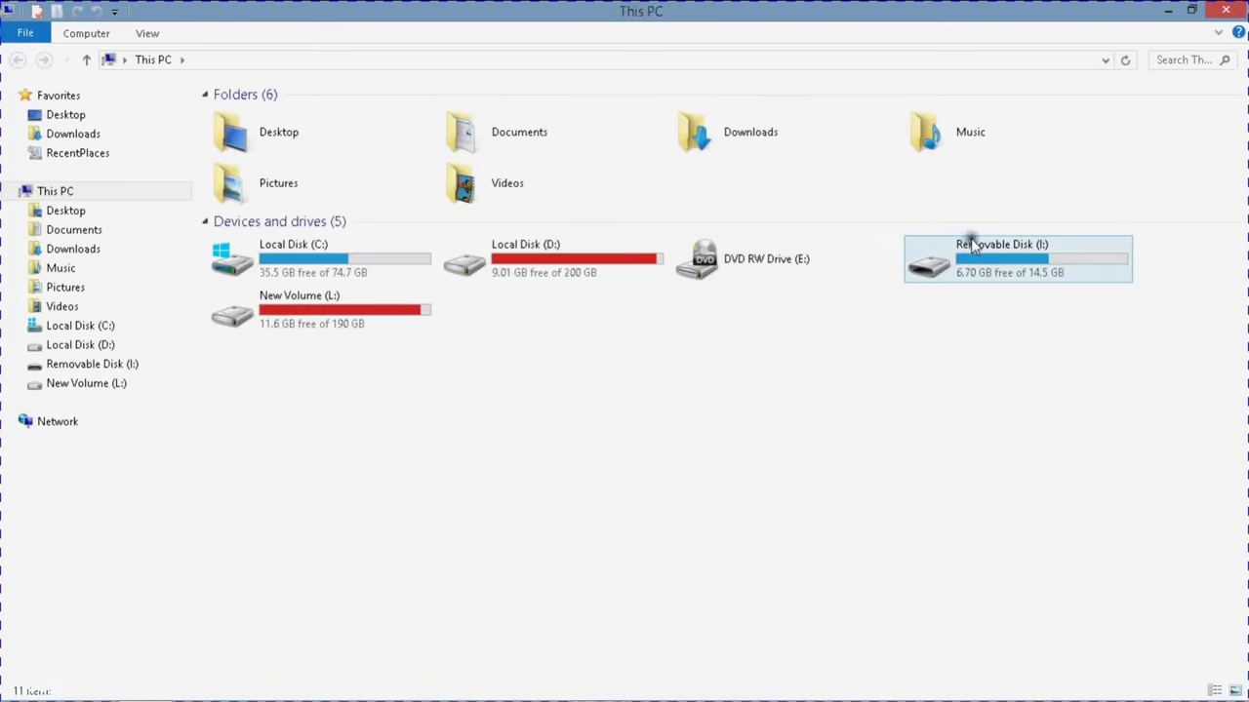
double_click(970, 246)
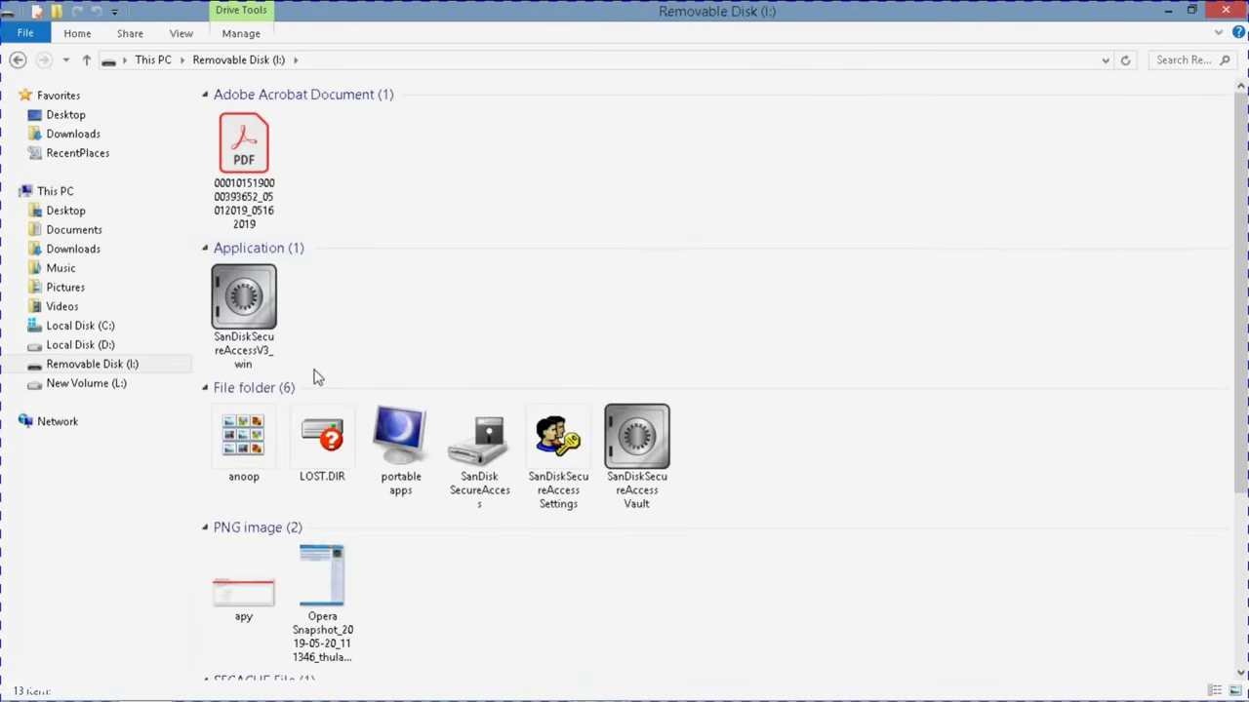
left_click(391, 456)
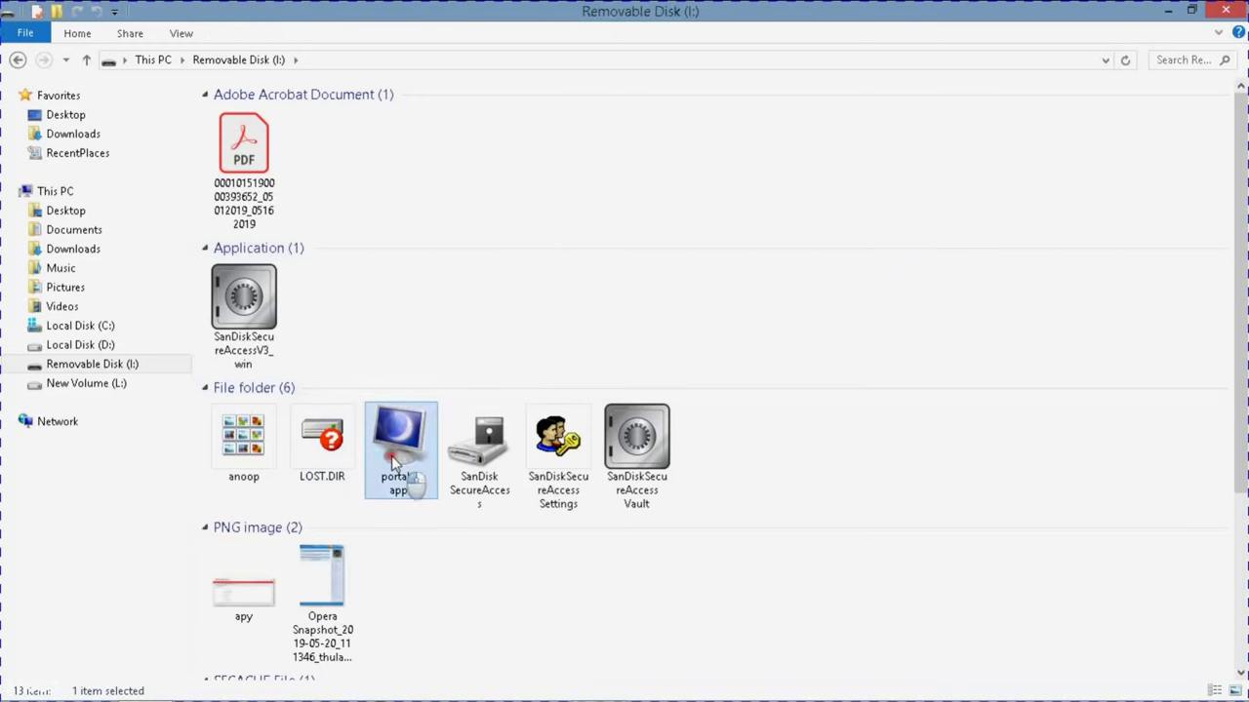
double_click(392, 455)
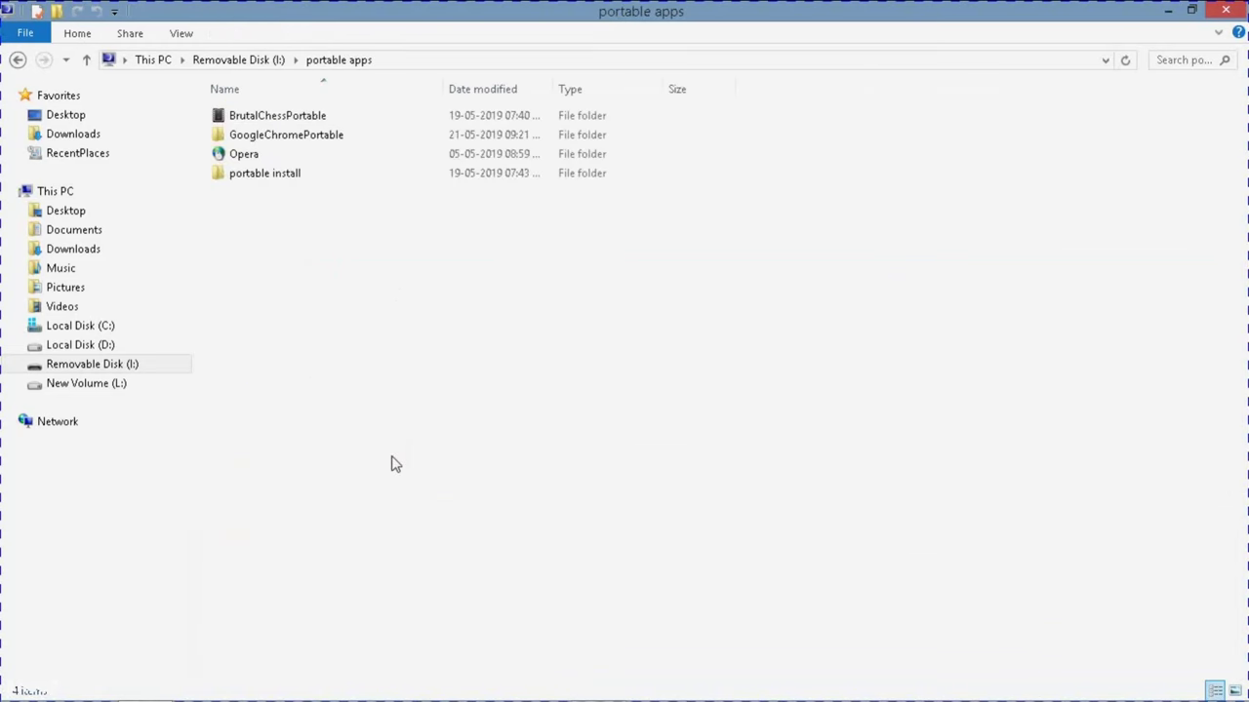
Step: Create a shortcut to the GoogleChromePortable application inside the GoogleChromePortable folder
double_click(322, 137)
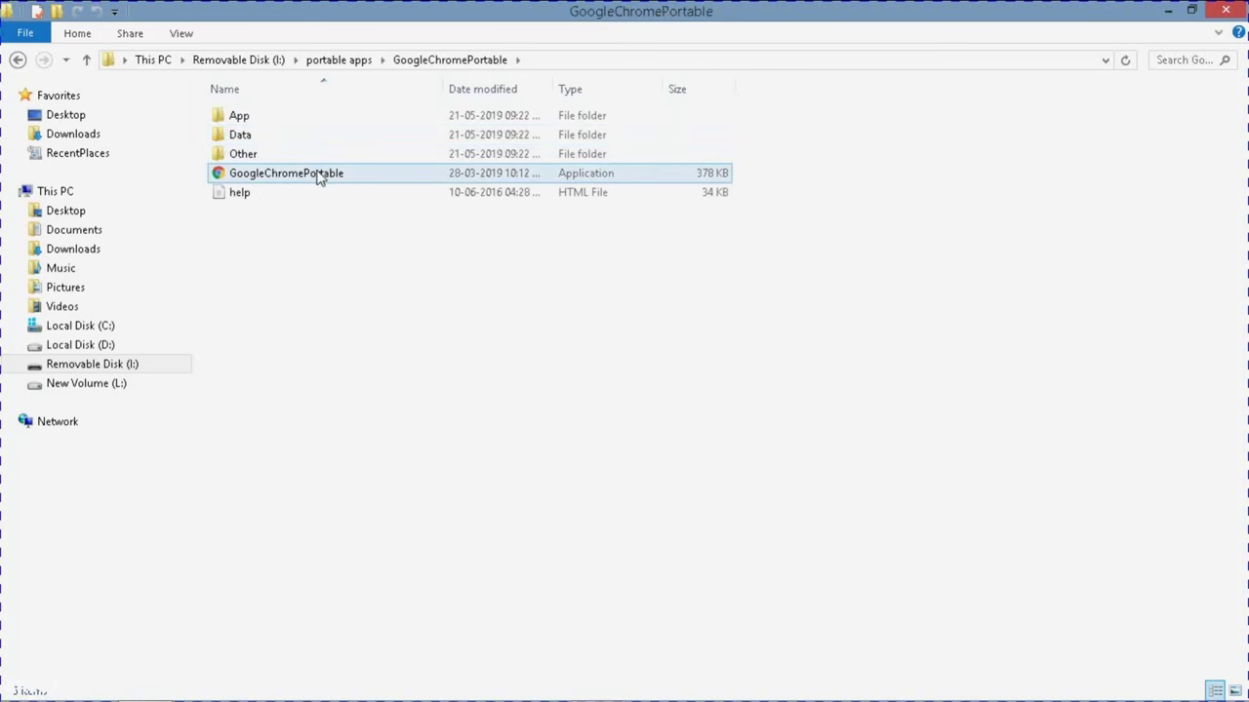
left_click(320, 176)
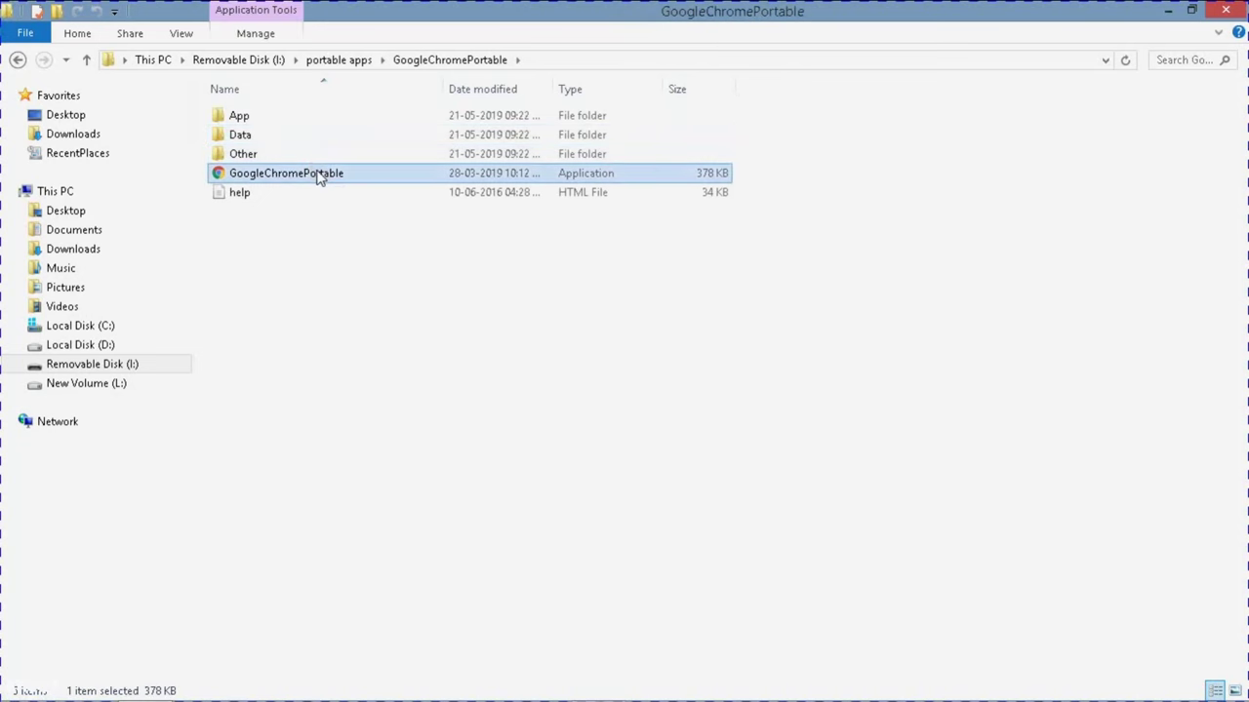
right_click(318, 176)
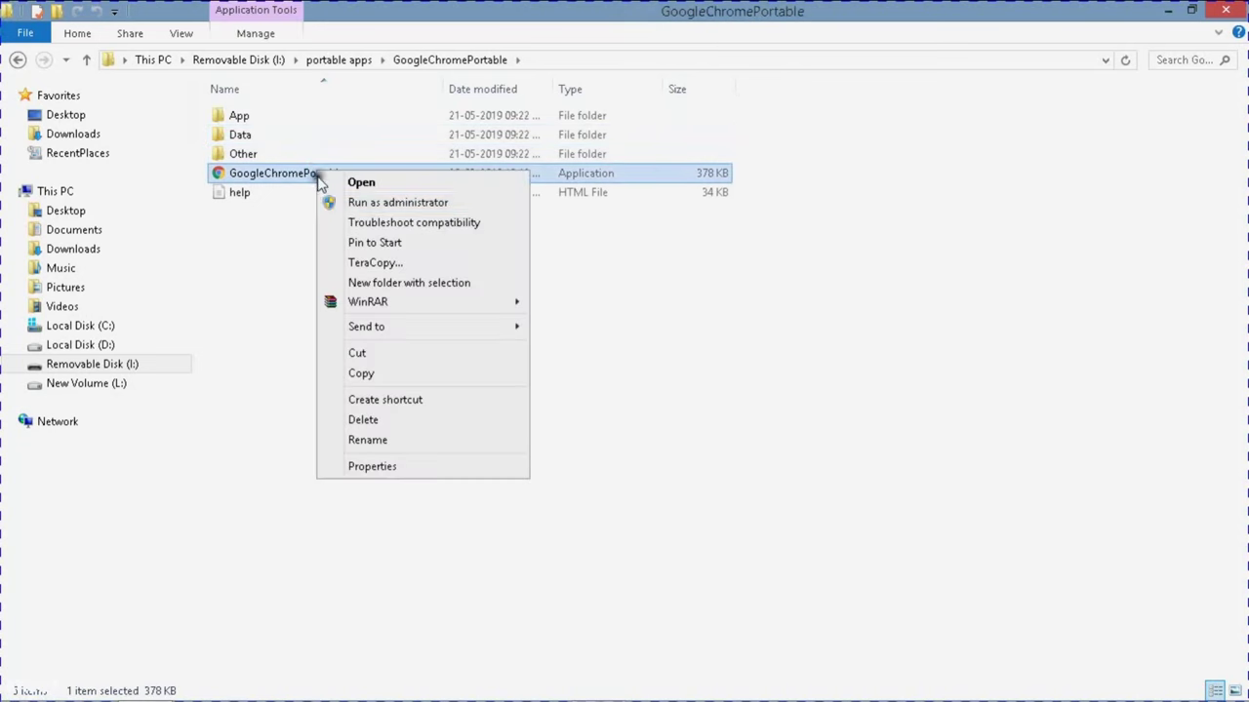
left_click(391, 402)
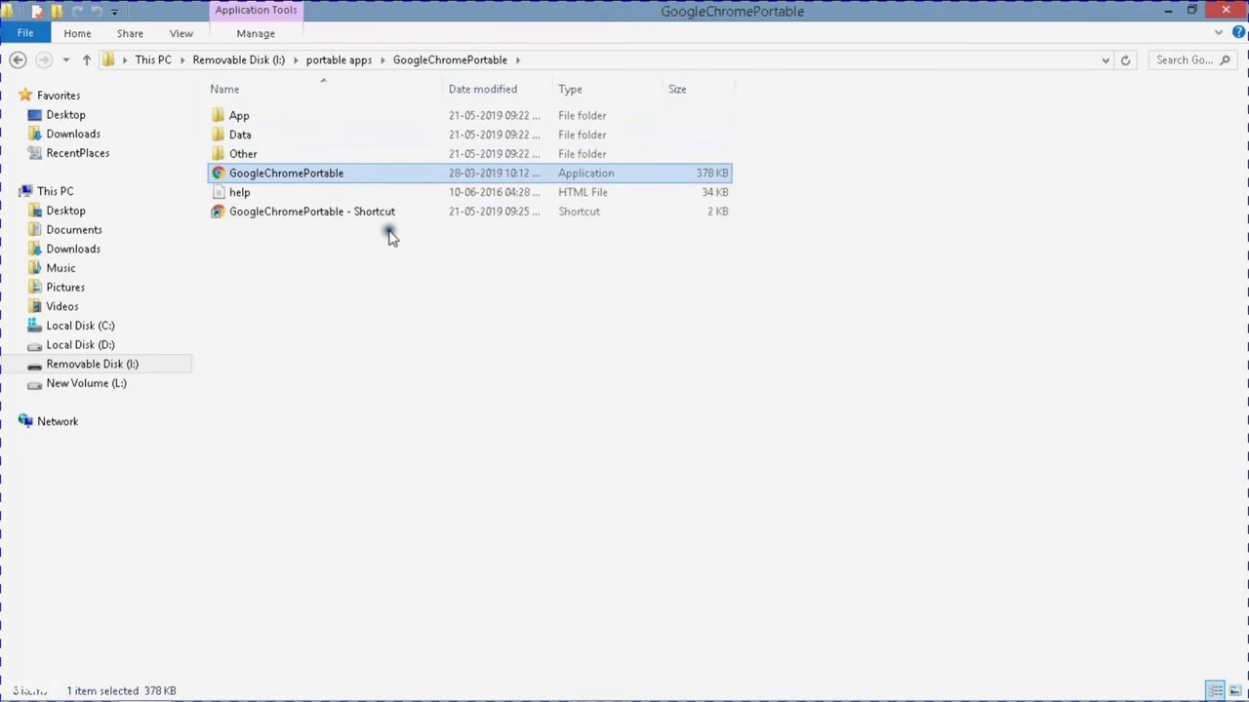
Step: Move the GoogleChromePortable - Shortcut file from the GoogleChromePortable folder to the root of Removable Disk (I:)
left_click(393, 216)
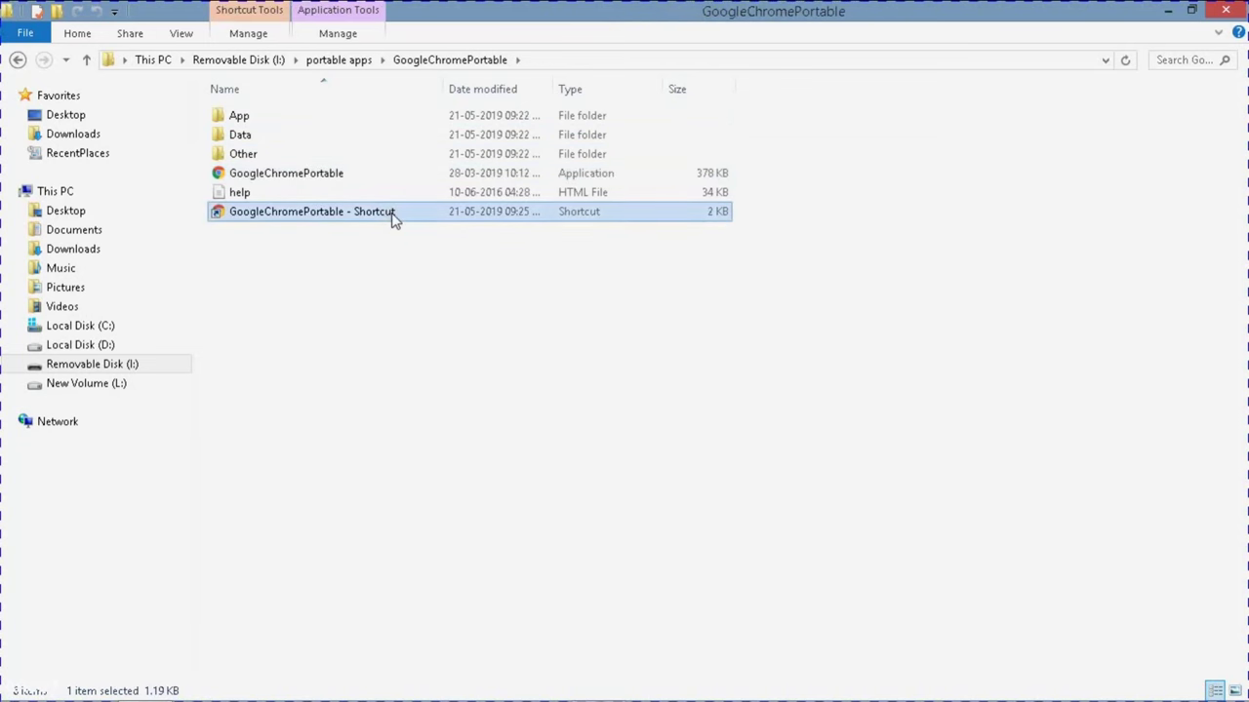
double_click(410, 215)
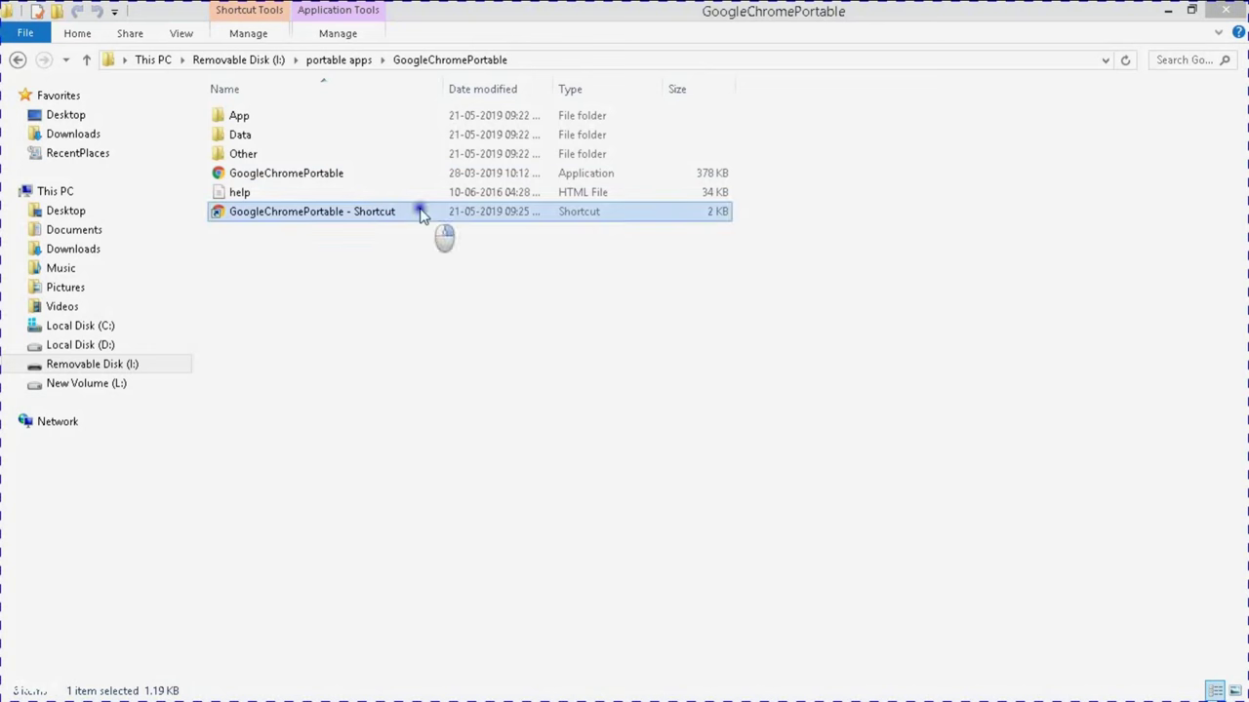
right_click(420, 209)
mouse_move(464, 369)
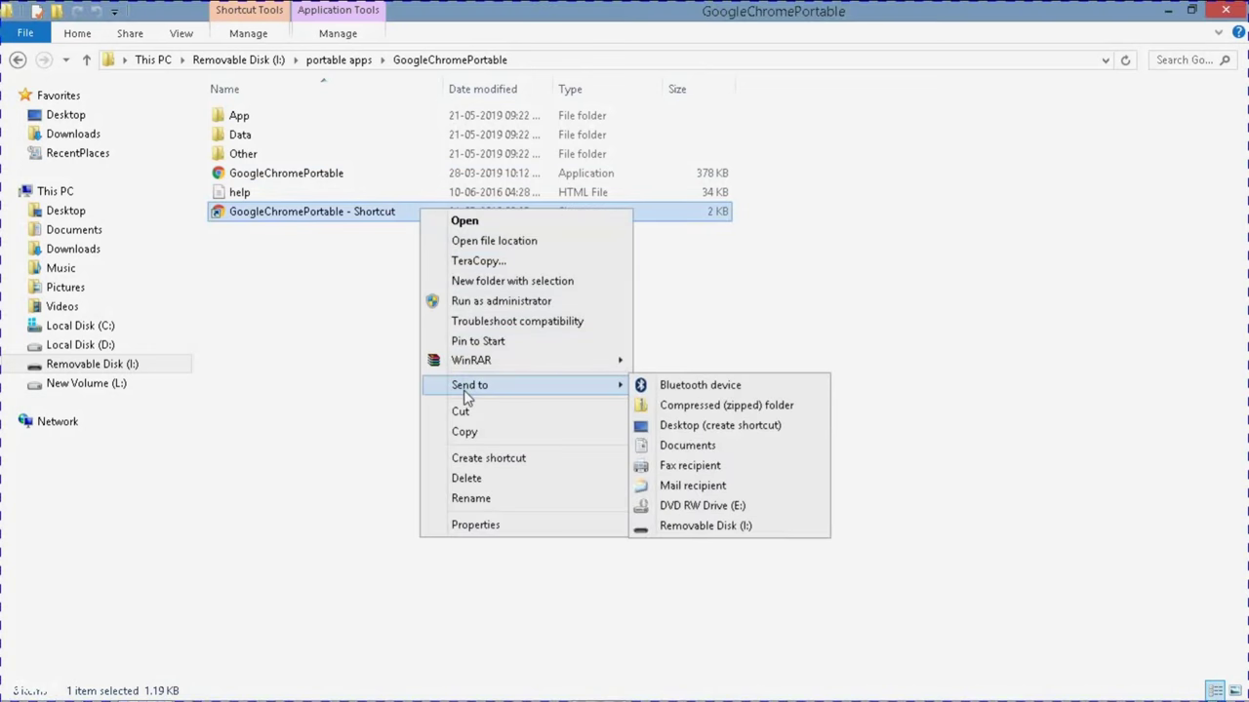
left_click(464, 412)
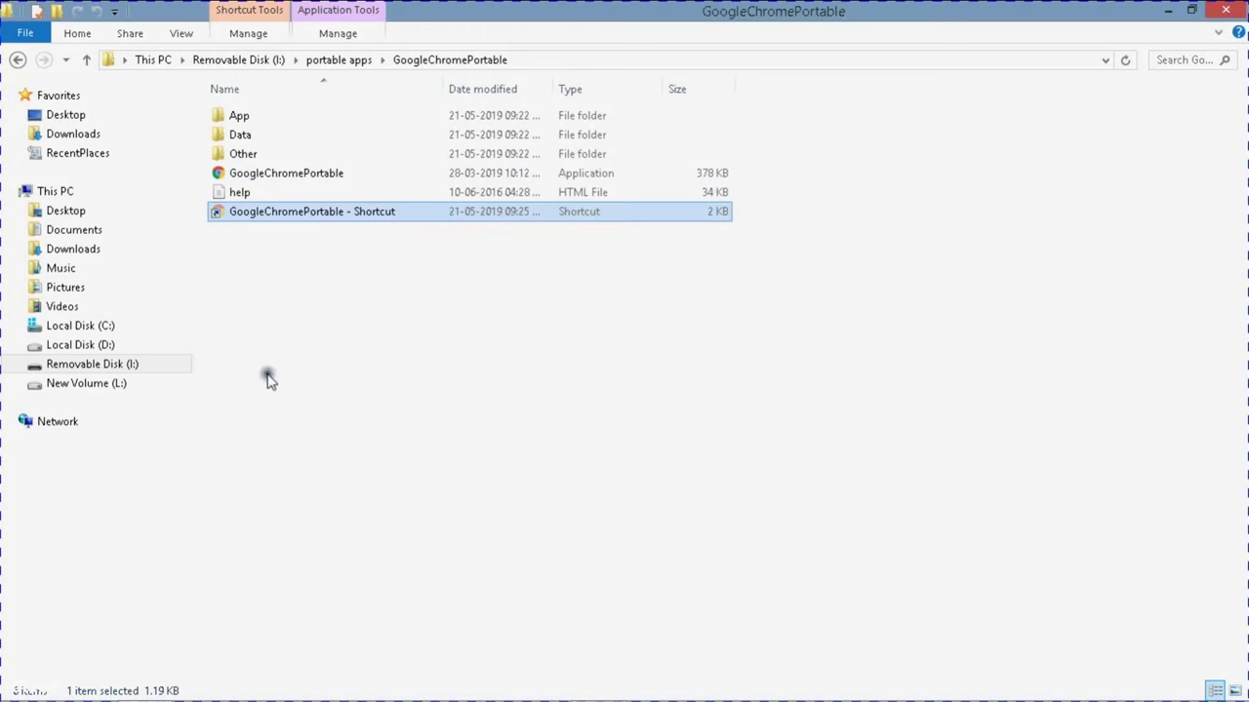
left_click(148, 373)
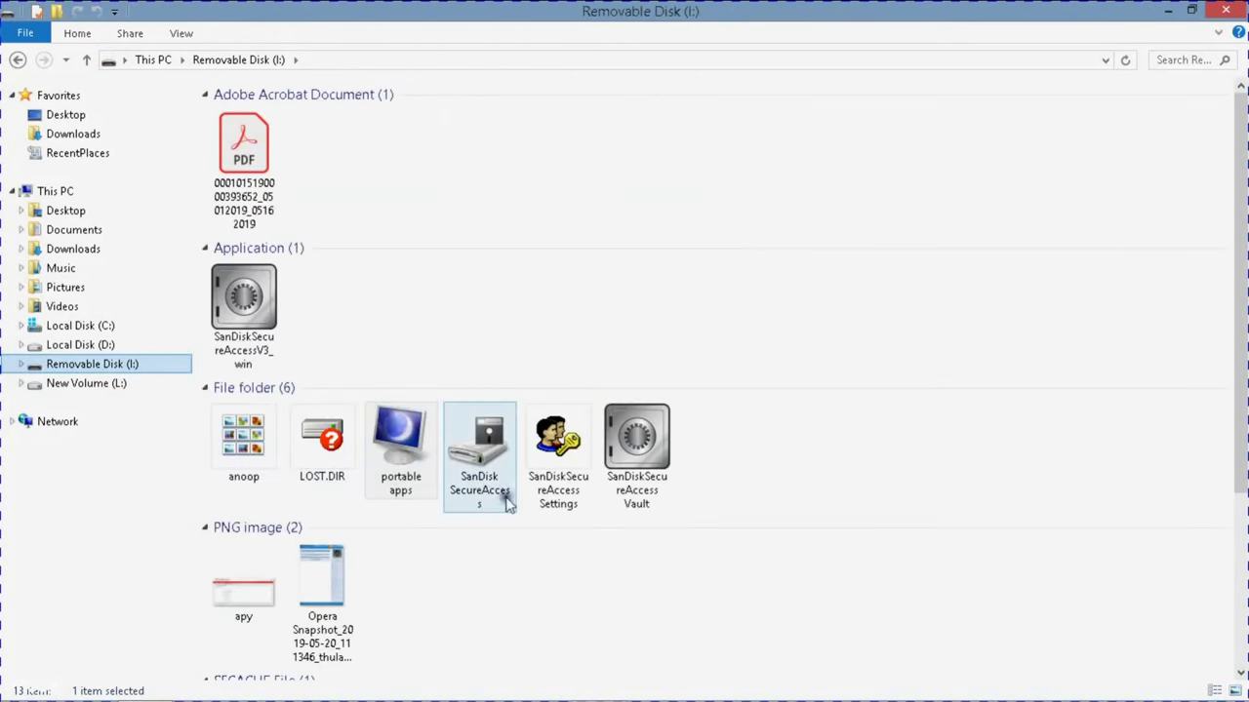
scroll(504, 501, "down", 3)
right_click(458, 611)
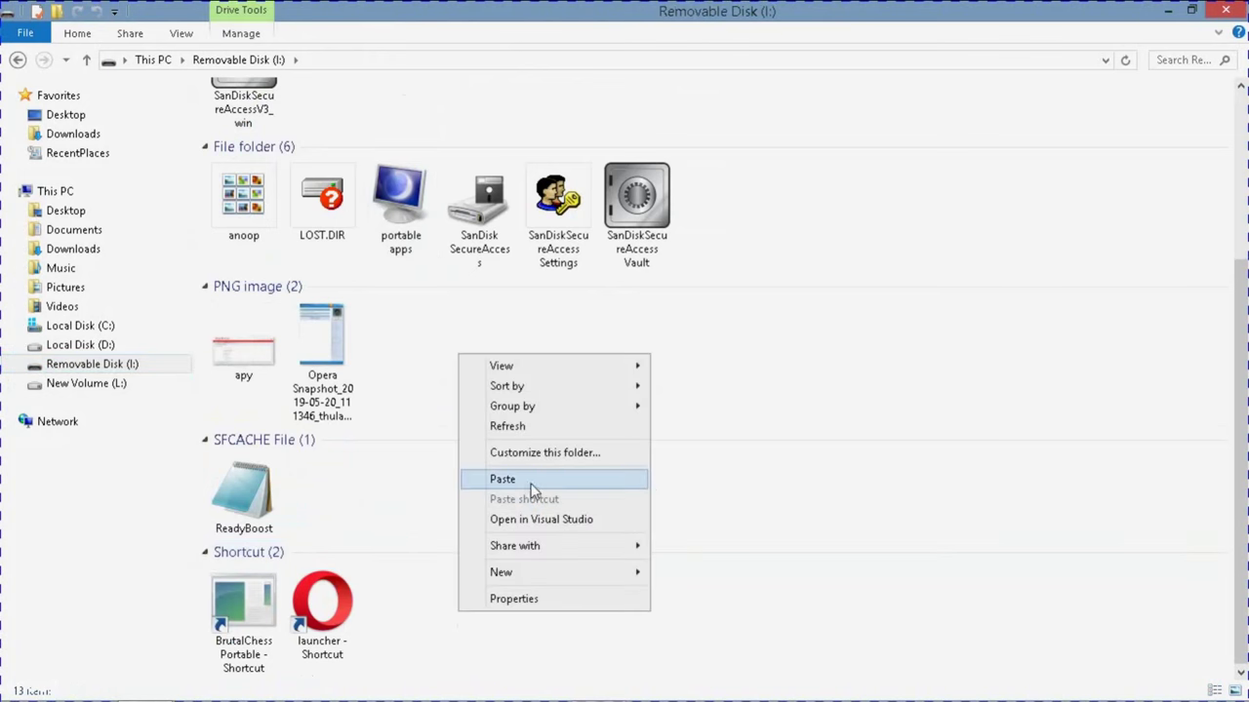
left_click(530, 483)
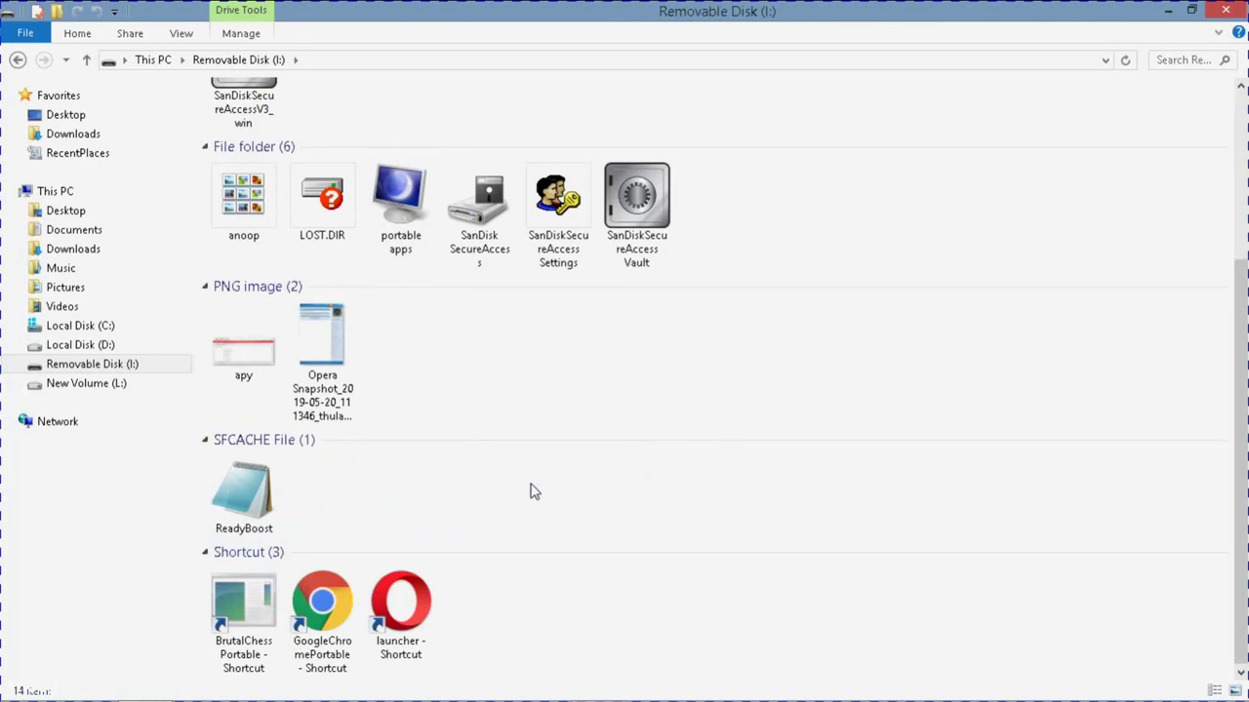
Step: Launch Google Chrome Portable from its shortcut, closing the drive window, and proceed past the Welcome to Chrome dialog
left_click(318, 610)
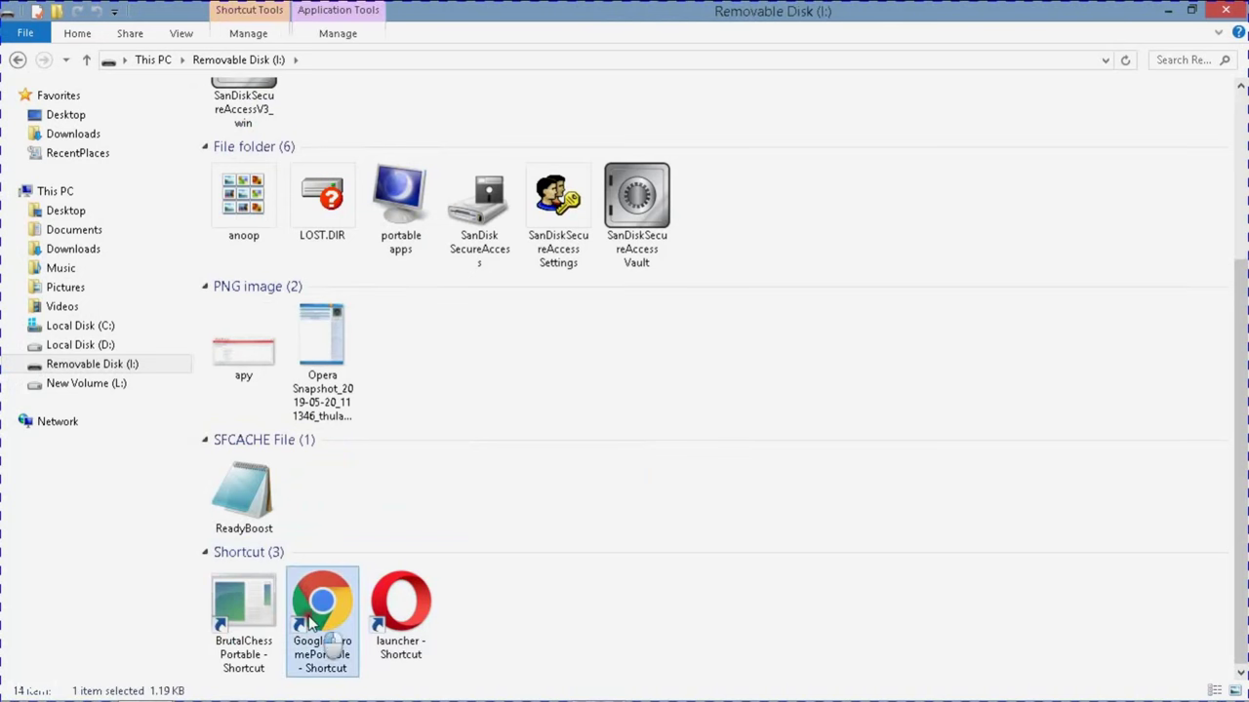
left_click(1235, 10)
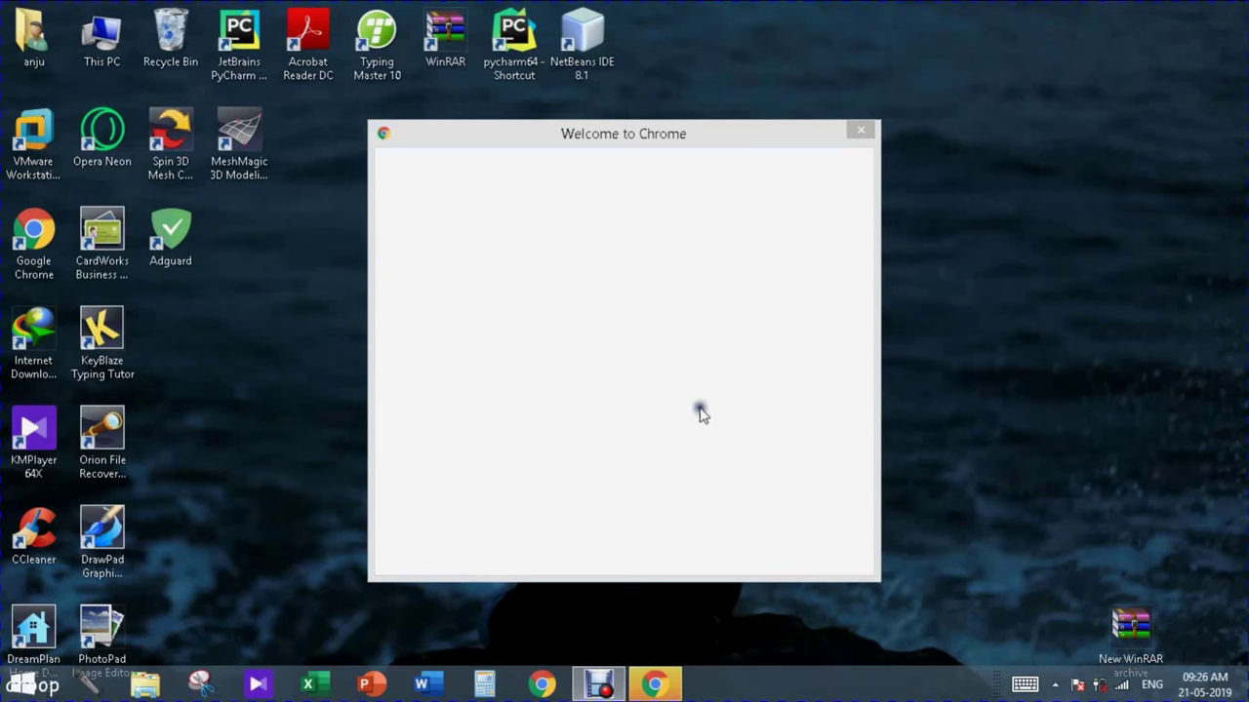
left_click(661, 687)
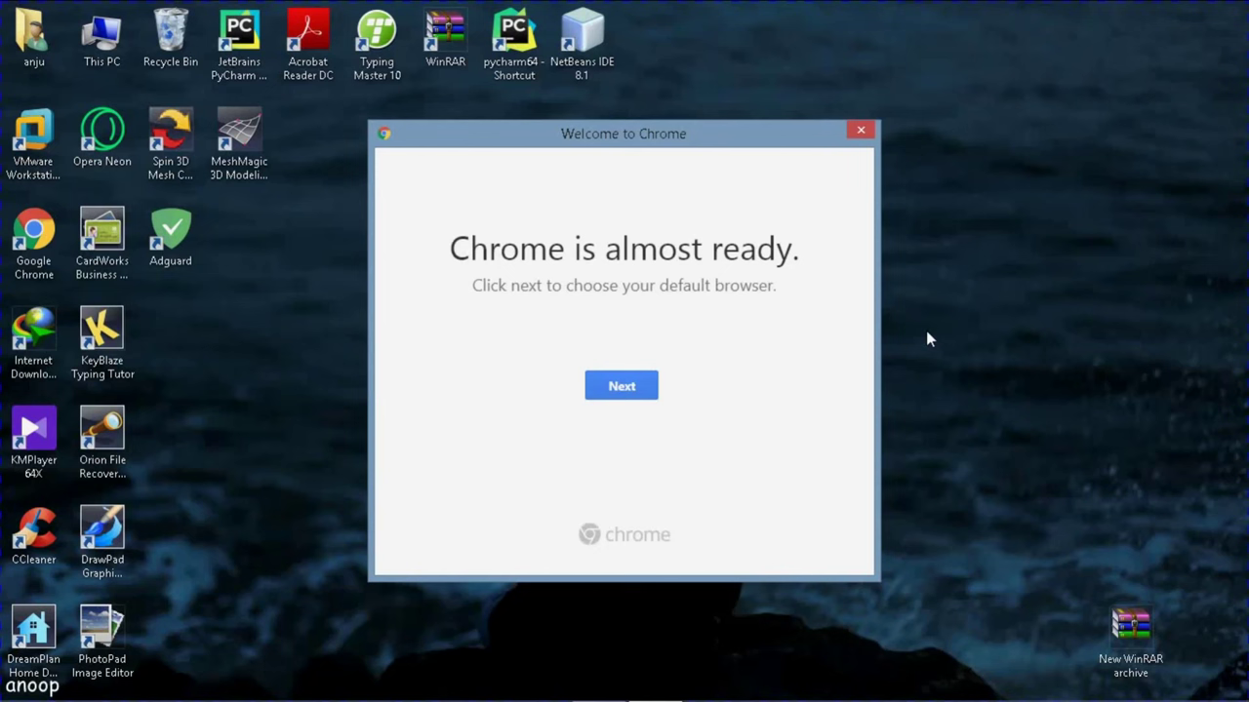
left_click(630, 389)
left_click(621, 386)
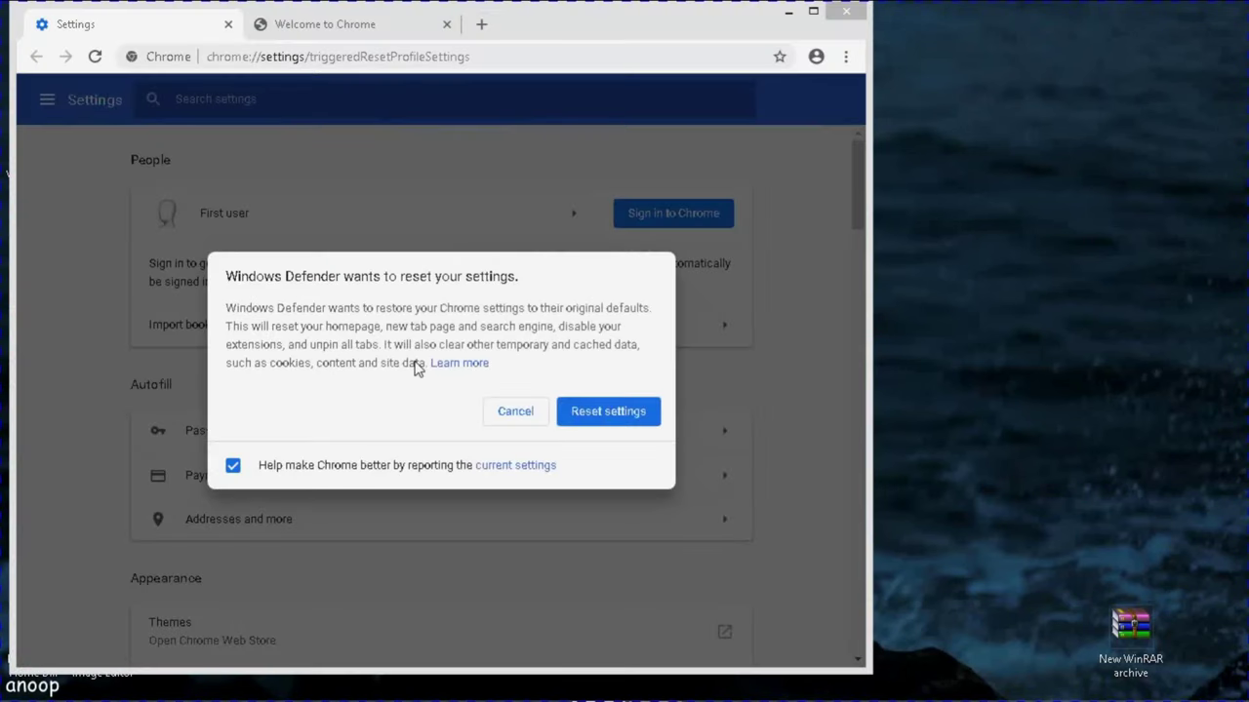
Step: Decline the Windows Defender settings reset and replace the Settings and Welcome to Chrome tabs with a new tab
left_click(533, 421)
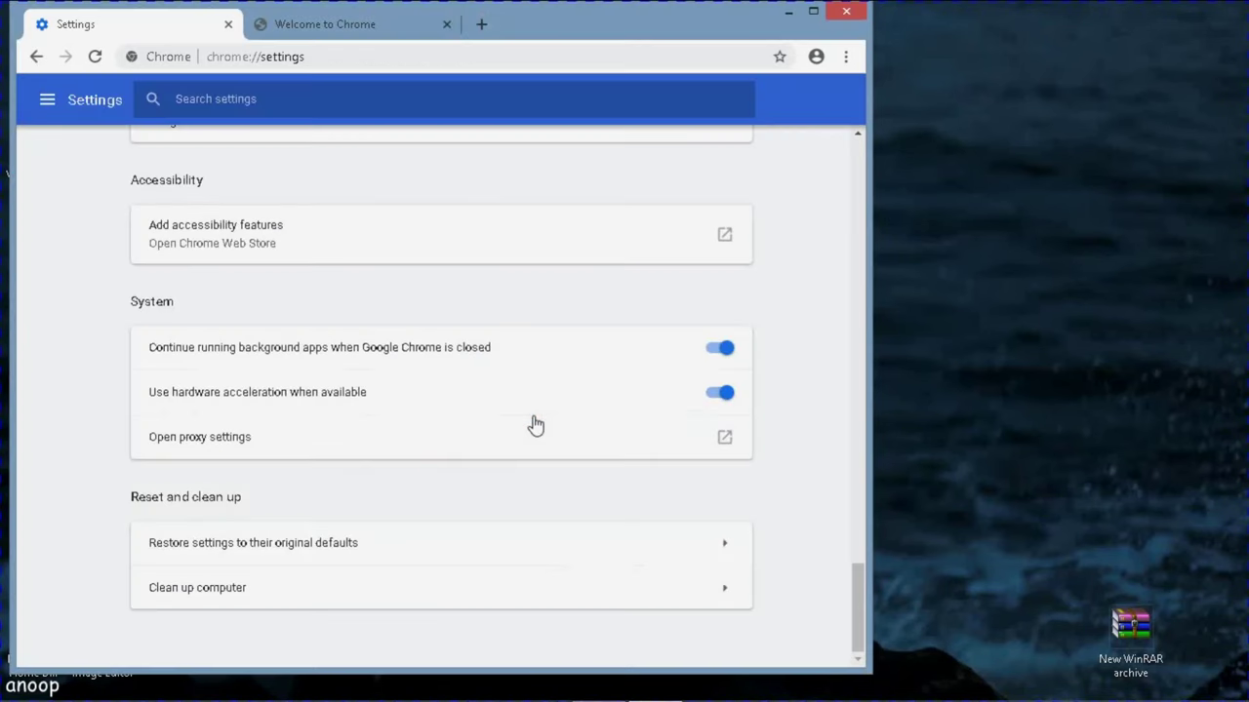
left_click(228, 25)
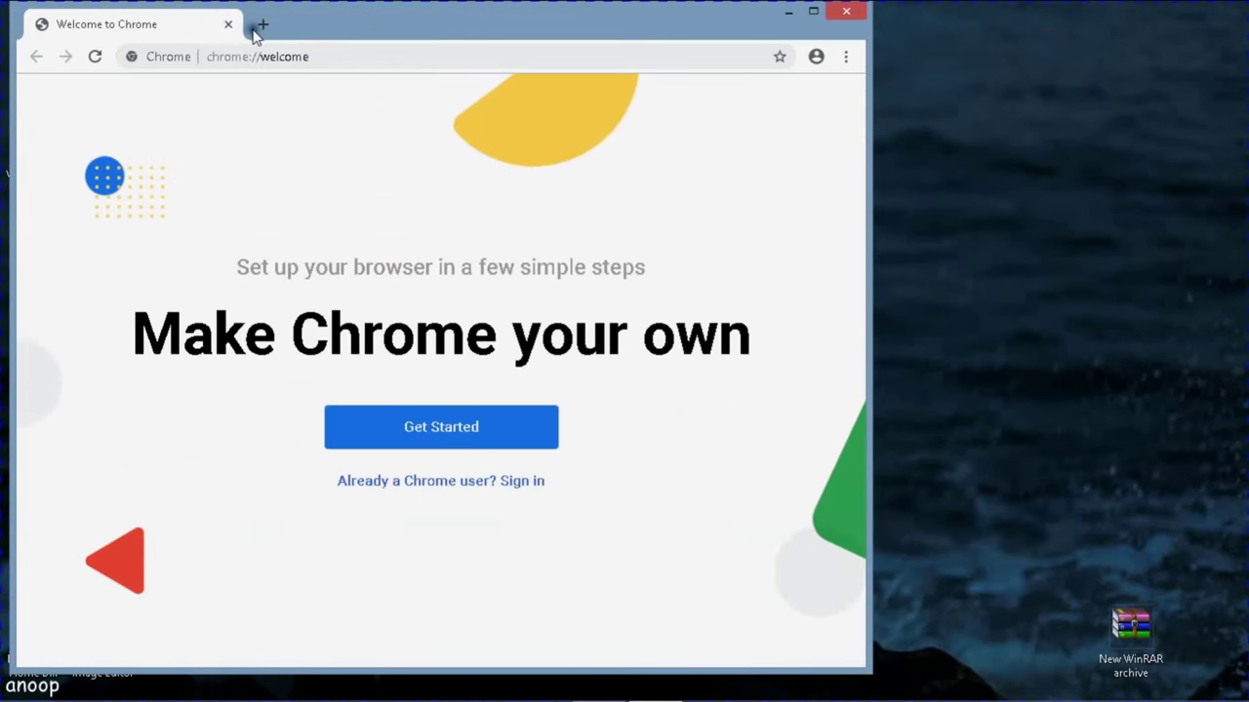
left_click(263, 27)
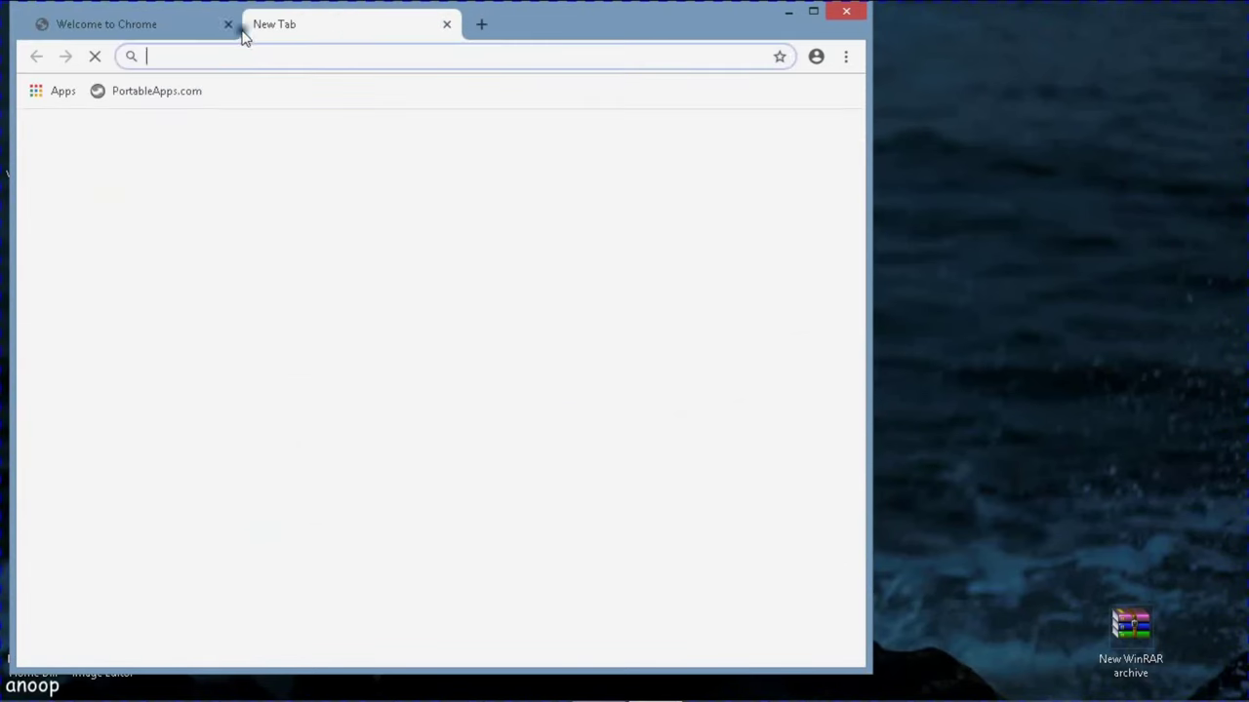
left_click(228, 25)
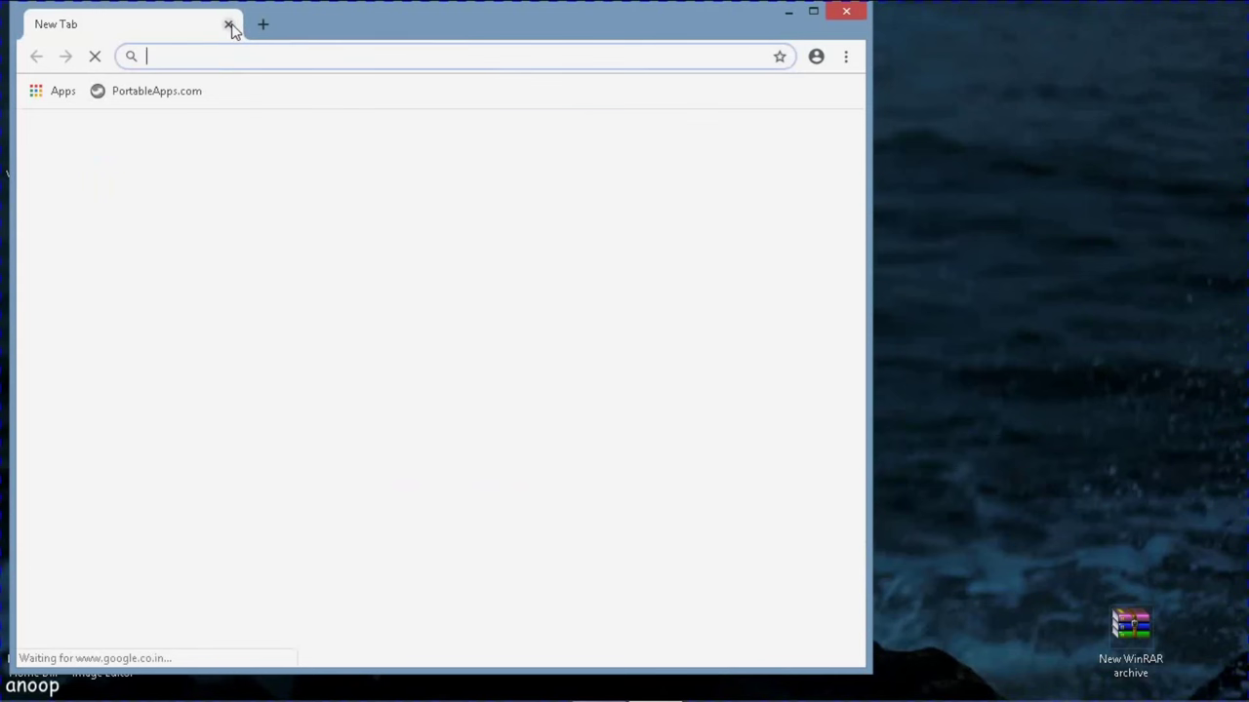
Step: Load the author's personal blogspot.com site in the new tab and enable the added Adobe Acrobat extension
type("k")
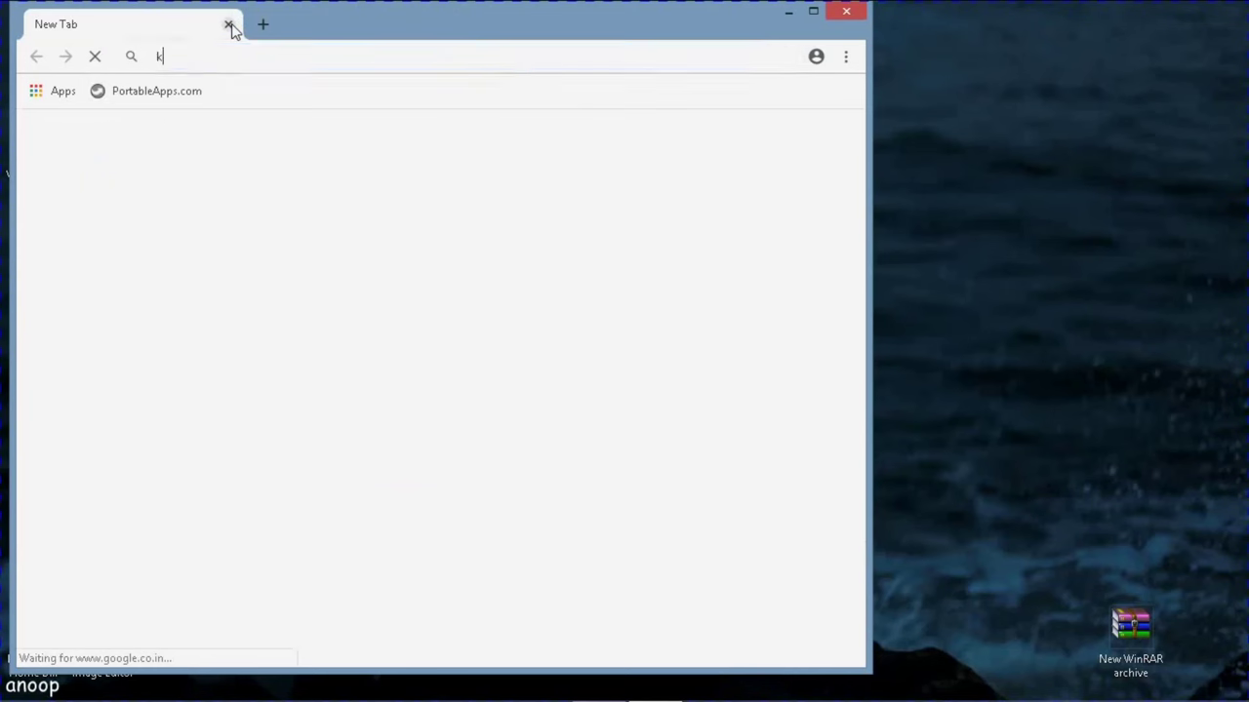
type("ran")
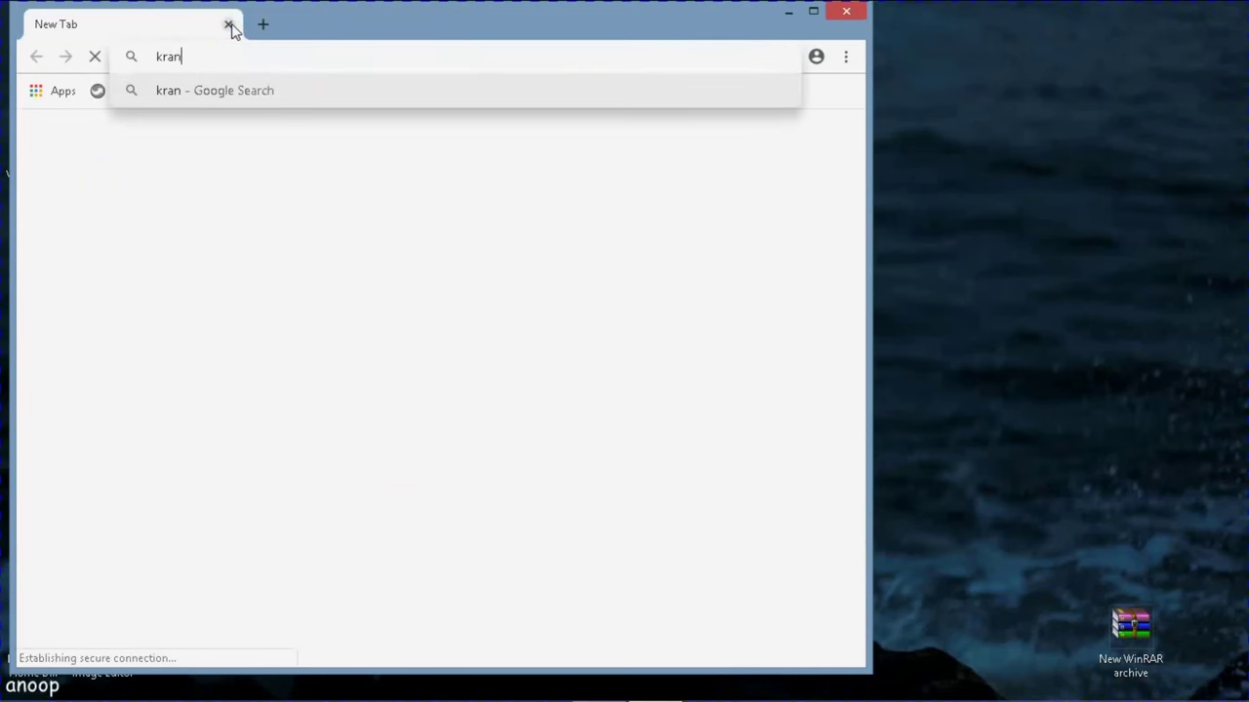
type("oopra")
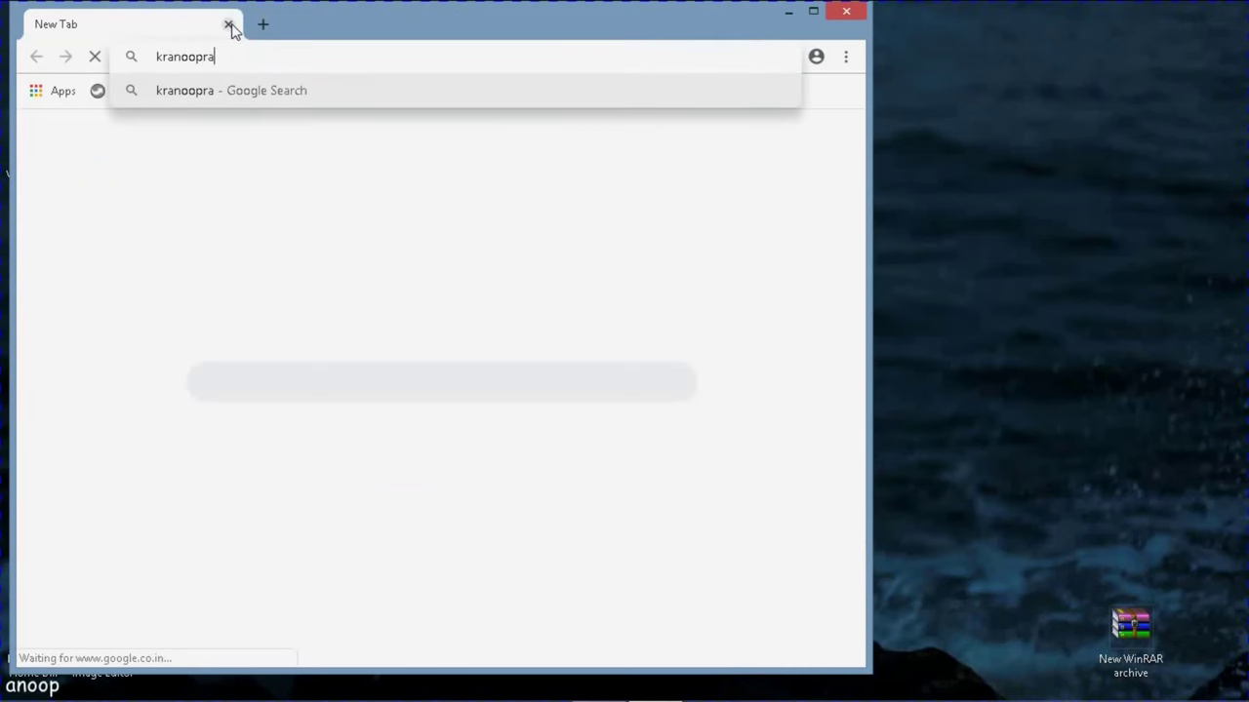
type("j.b")
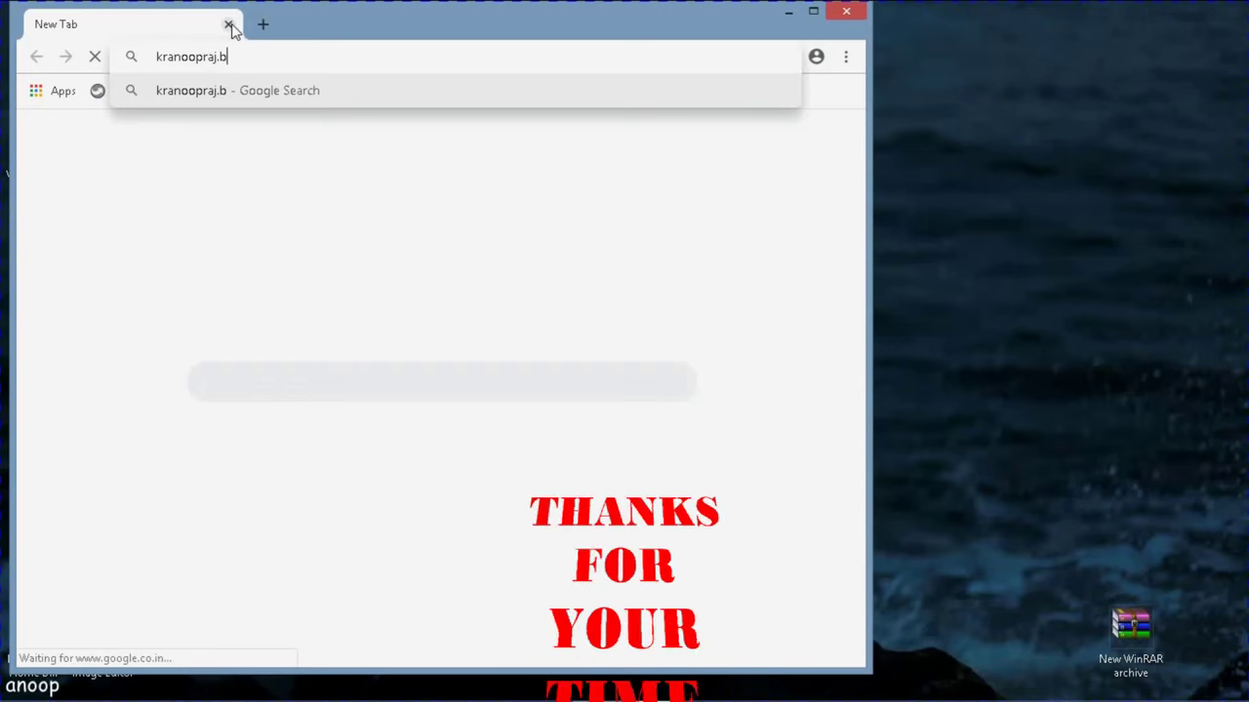
type("log")
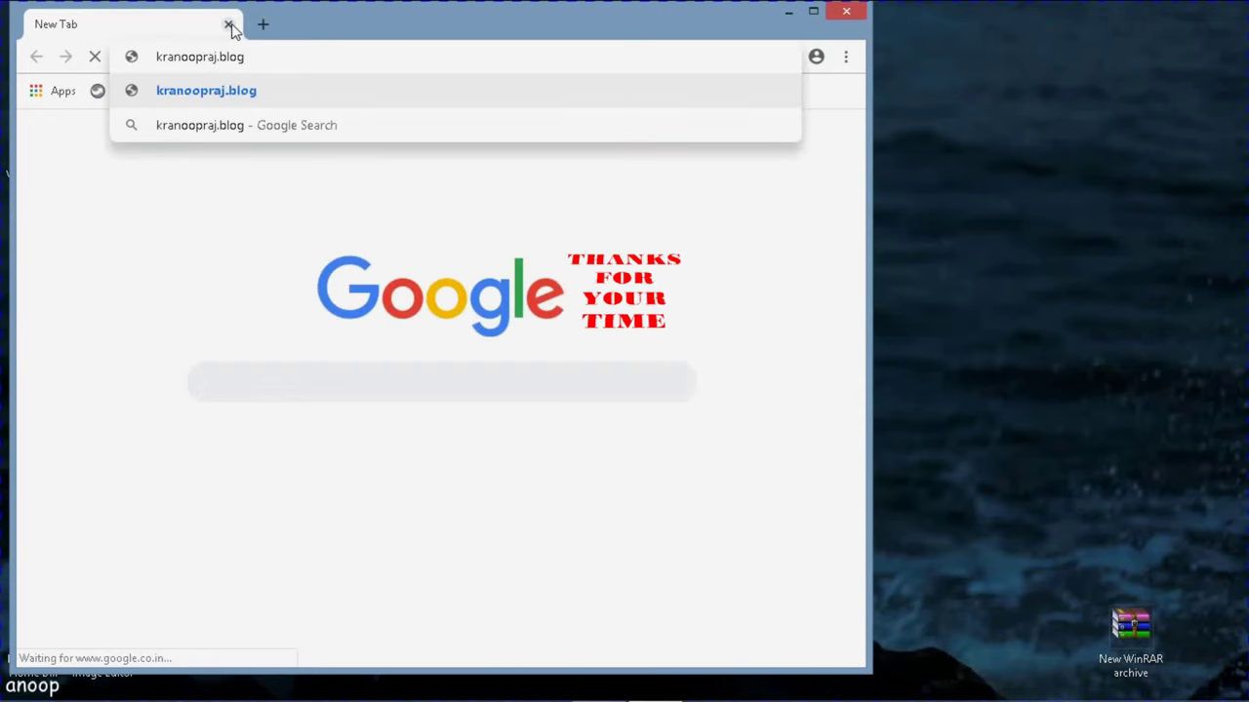
type("spot")
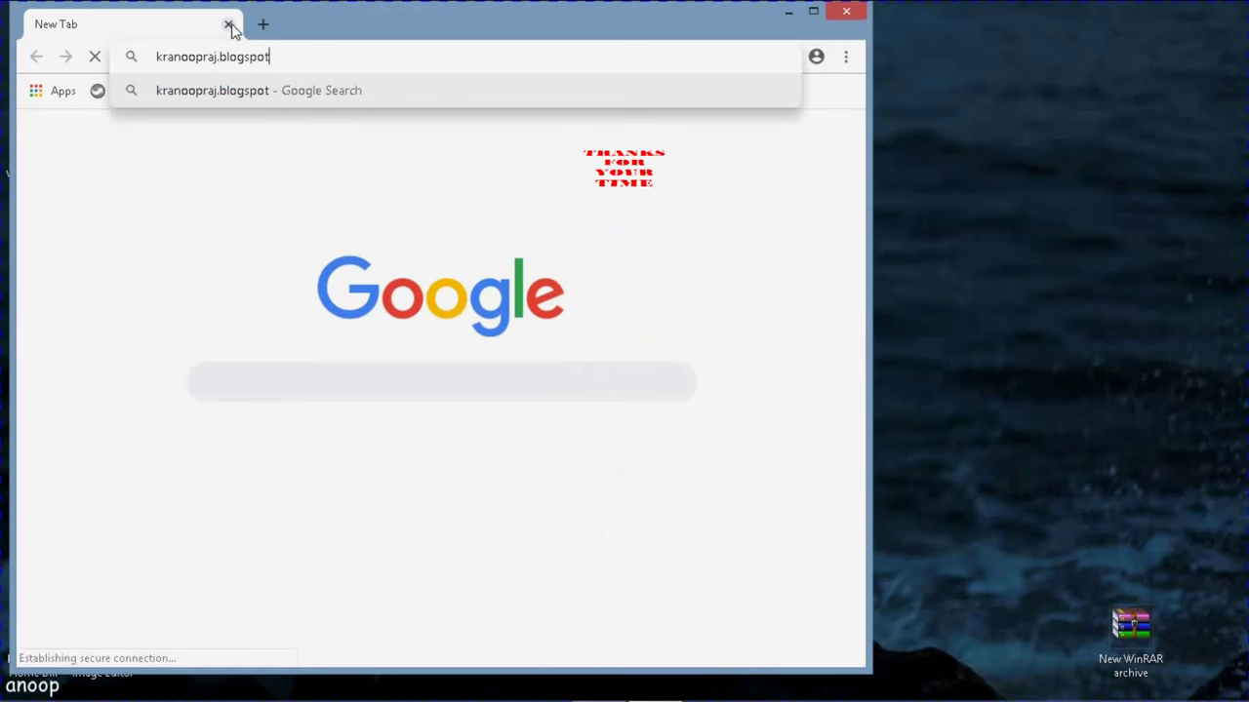
type(".com")
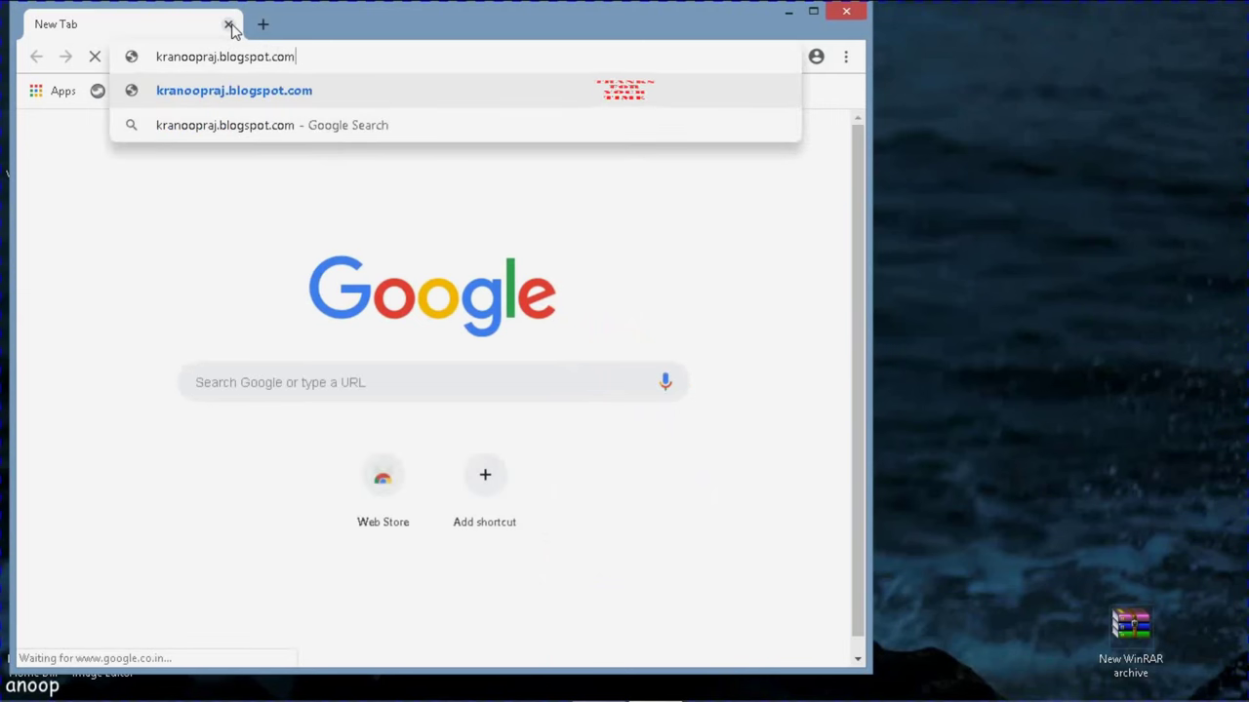
key("Return")
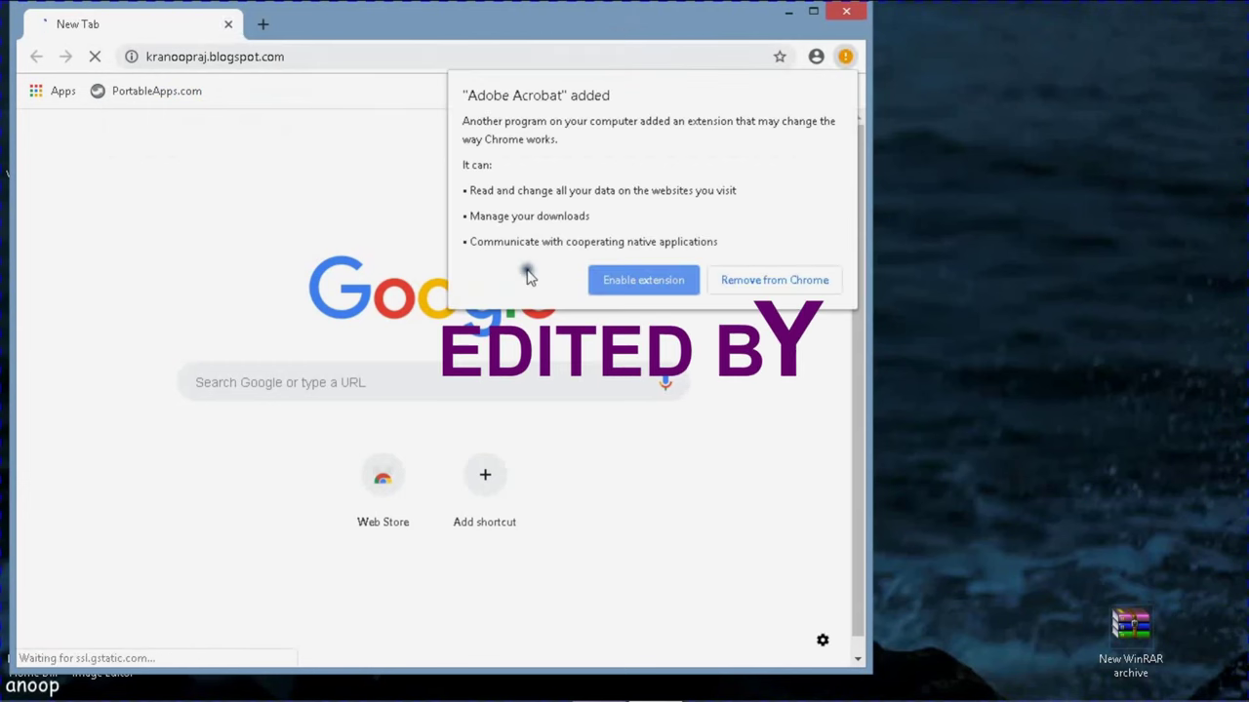
left_click(612, 279)
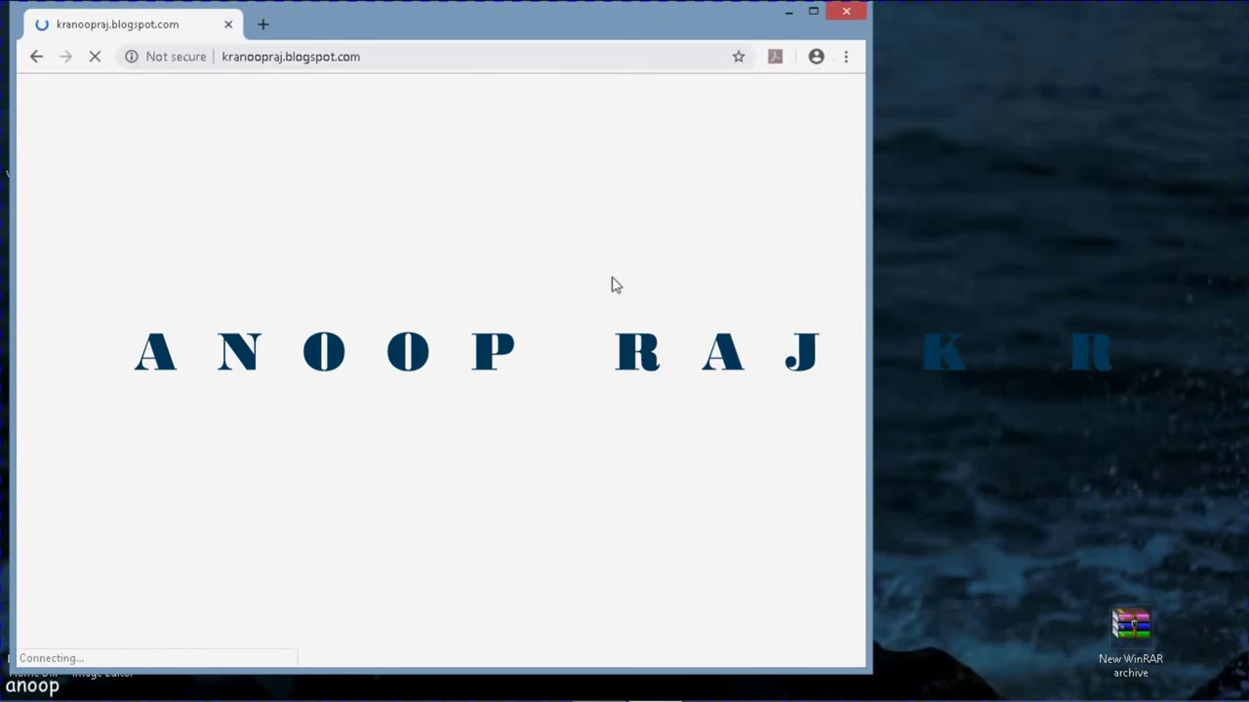